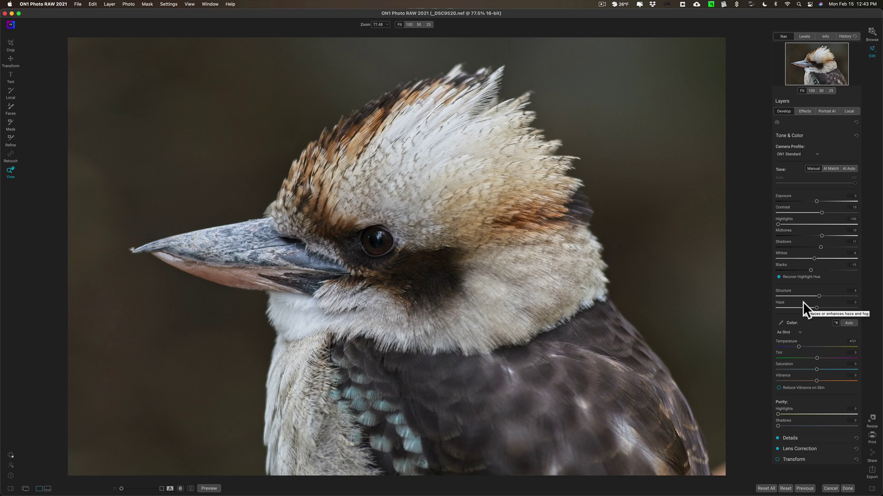
Step: Add a Dynamic Contrast filter to the bird photo and toggle it off and on to compare the effect
{"action": "left_click", "coordinate": [804, 109]}
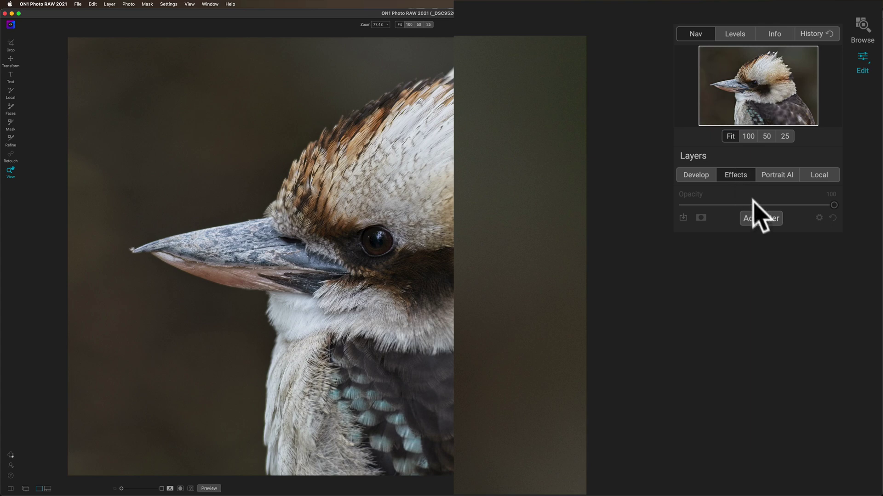
{"action": "left_click", "coordinate": [761, 218]}
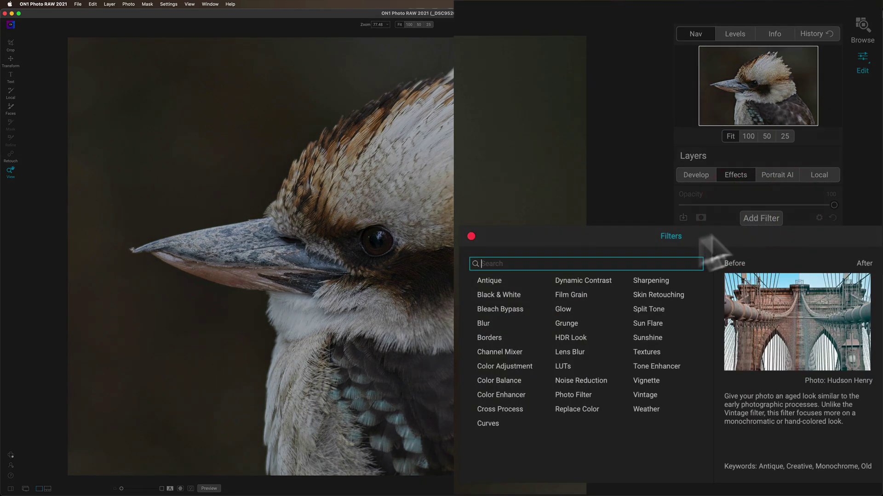
{"action": "left_click", "coordinate": [575, 278]}
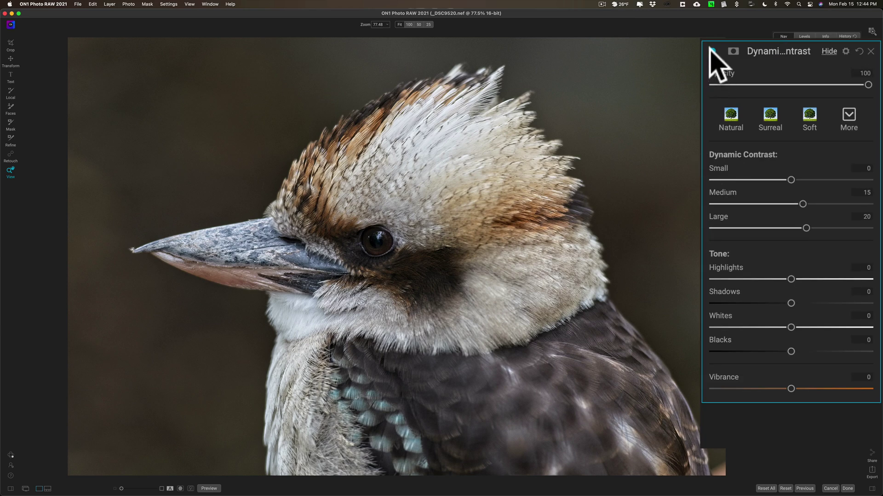
{"action": "left_click", "coordinate": [712, 50]}
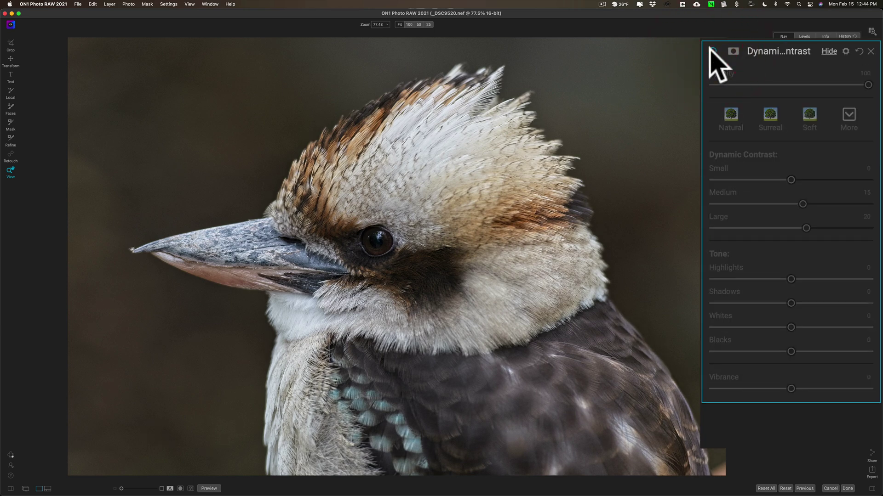
{"action": "left_click", "coordinate": [711, 51]}
Step: Set the Dynamic Contrast filter's Small to 38, Medium to 46 and Large to 33
{"action": "left_click_drag", "start_coordinate": [790, 179], "coordinate": [826, 202]}
{"action": "left_click_drag", "start_coordinate": [806, 226], "coordinate": [817, 223]}
{"action": "left_click", "coordinate": [818, 178]}
{"action": "left_click", "coordinate": [819, 179]}
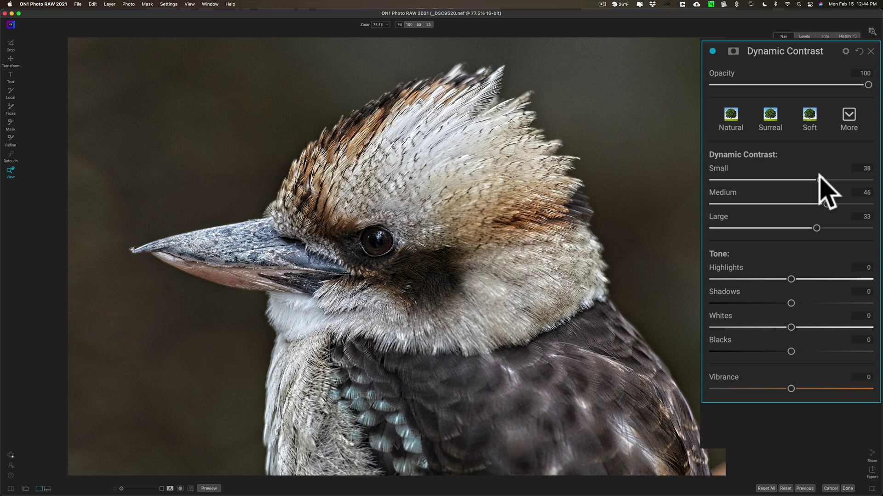
Step: Open the Dynamic Contrast filter's mask and set up the masking brush in Paint Out mode with Perfect Brush enabled
{"action": "left_click", "coordinate": [733, 52]}
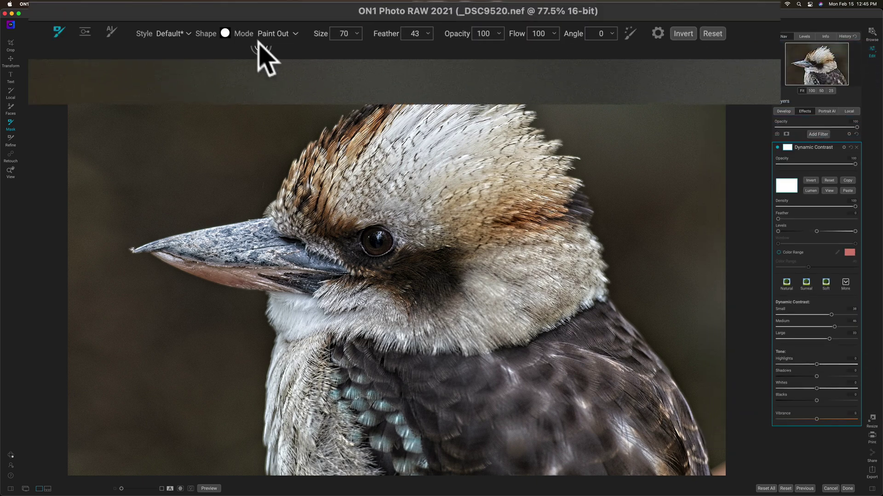
{"action": "left_click", "coordinate": [281, 33]}
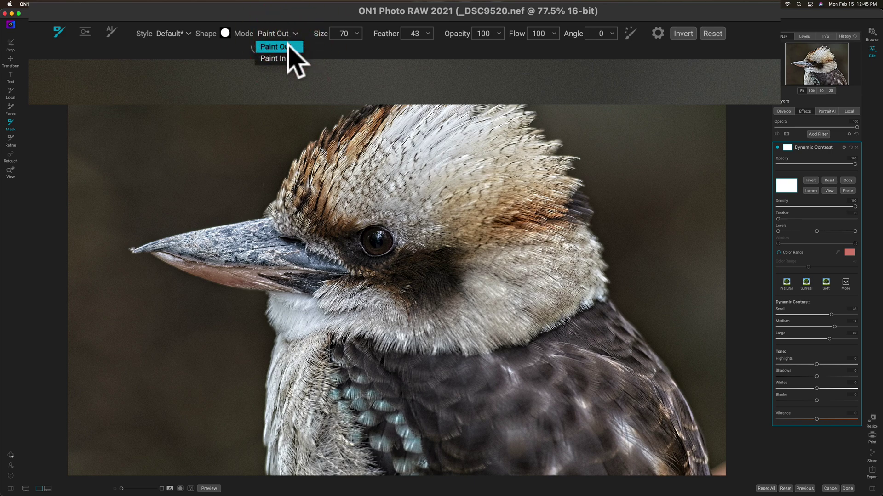
{"action": "left_click", "coordinate": [288, 48]}
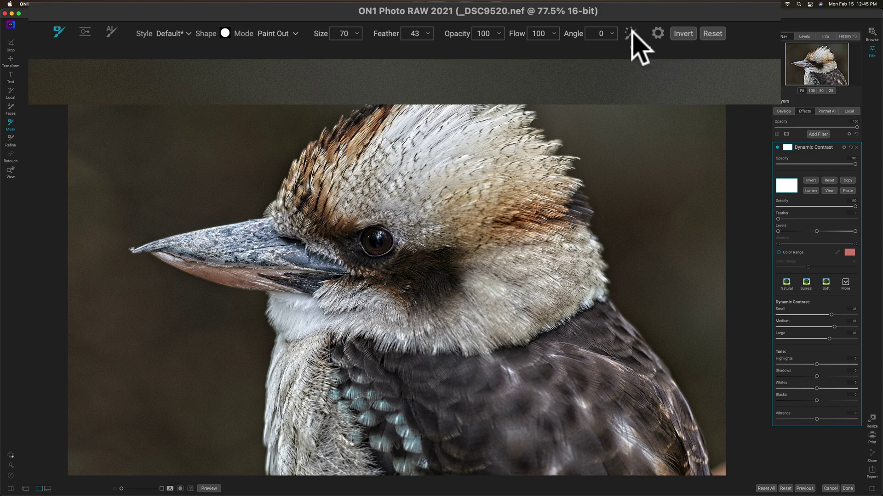
{"action": "mouse_move", "coordinate": [631, 33]}
{"action": "left_click", "coordinate": [630, 32]}
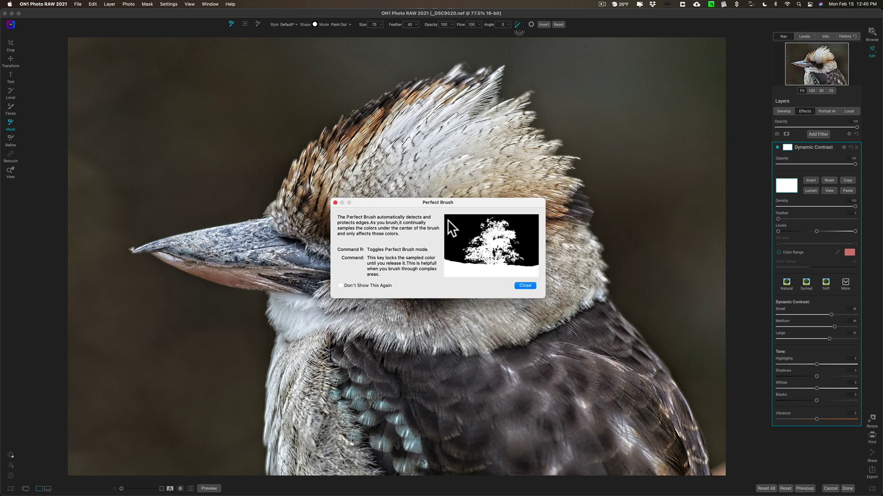
{"action": "left_click", "coordinate": [525, 285]}
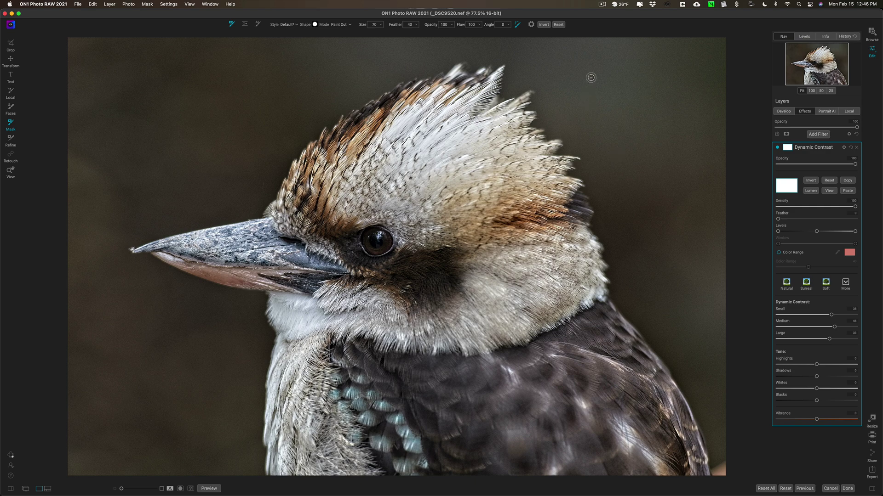
Step: Set the masking brush size to 175 and its feather to 50
{"action": "key", "text": "bracketright"}
{"action": "key", "text": "bracketleft"}
{"action": "key", "text": "bracketright"}
{"action": "key", "text": "bracketright"}
{"action": "key", "text": "bracketright"}
{"action": "left_click_drag", "start_coordinate": [397, 29], "coordinate": [399, 29]}
Step: Paint the filter effect out of the background along the bird's whole outline, from the lower back over crest and beak down to the chest
{"action": "left_click", "coordinate": [713, 463]}
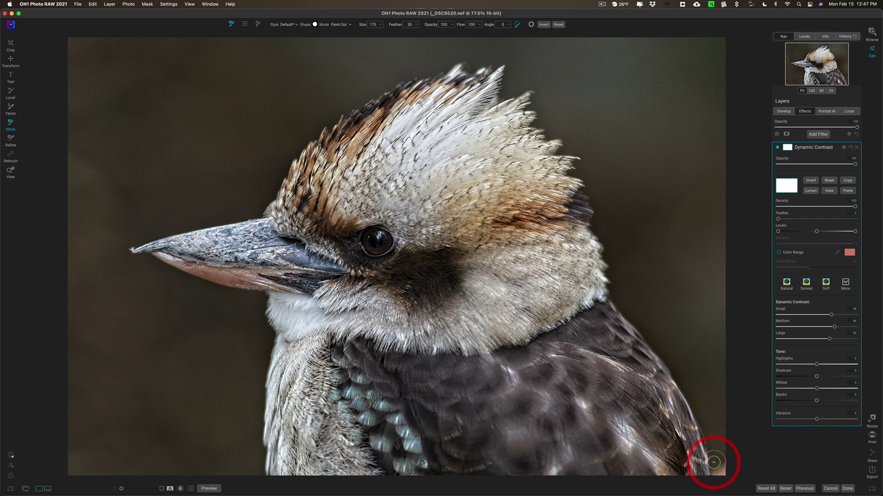
{"action": "mouse_move", "coordinate": [713, 456]}
{"action": "left_mouse_down"}
{"action": "mouse_move", "coordinate": [671, 364]}
{"action": "mouse_move", "coordinate": [616, 297]}
{"action": "mouse_move", "coordinate": [610, 241]}
{"action": "mouse_move", "coordinate": [598, 230]}
{"action": "mouse_move", "coordinate": [583, 156]}
{"action": "mouse_move", "coordinate": [562, 152]}
{"action": "mouse_move", "coordinate": [570, 140]}
{"action": "mouse_move", "coordinate": [553, 133]}
{"action": "left_mouse_up"}
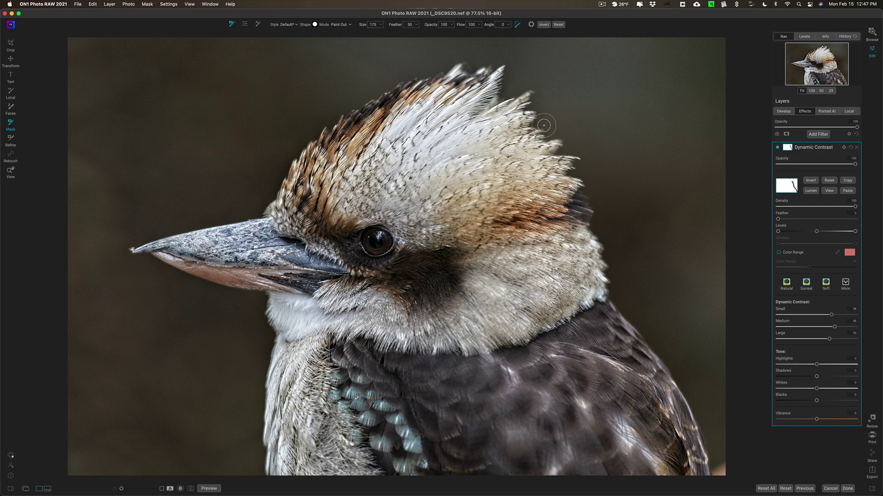
{"action": "left_click", "coordinate": [541, 125]}
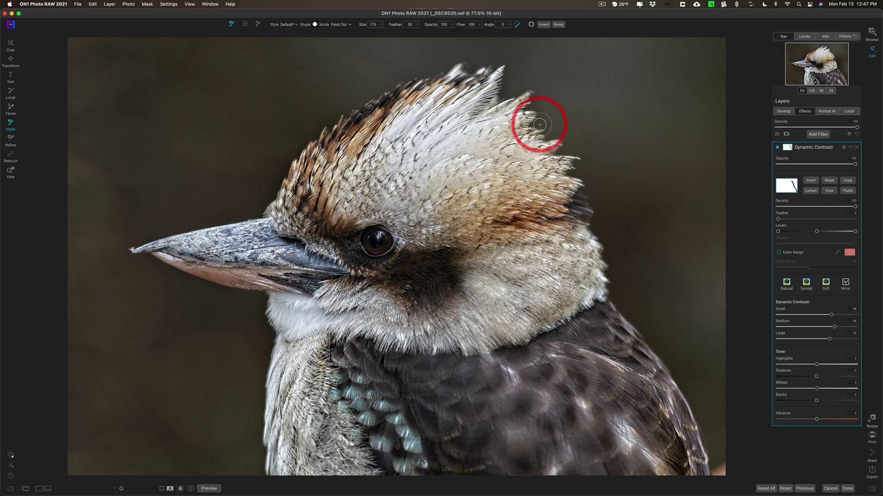
{"action": "left_click", "coordinate": [534, 99]}
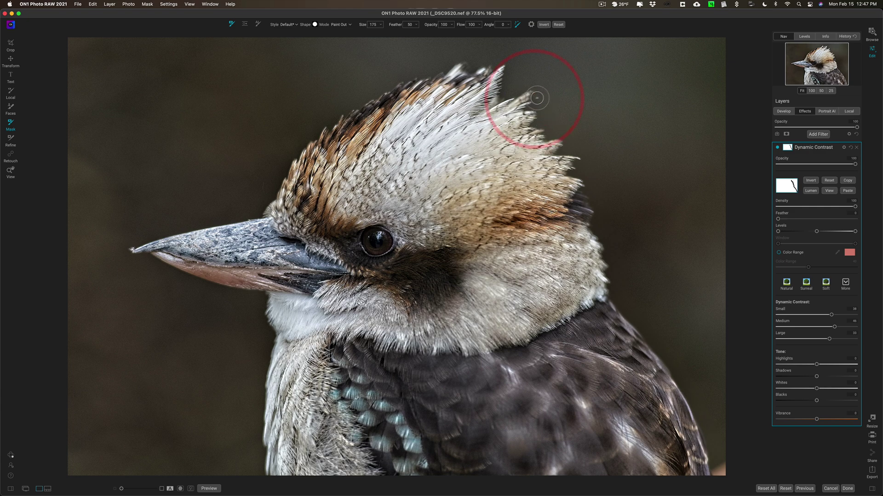
{"action": "left_click", "coordinate": [508, 92]}
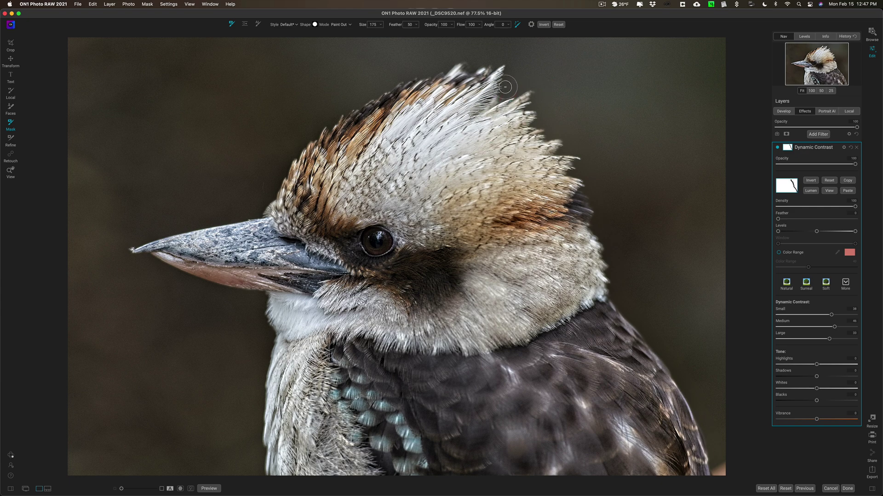
{"action": "left_click", "coordinate": [509, 63]}
{"action": "left_click", "coordinate": [497, 65]}
{"action": "left_click", "coordinate": [495, 66]}
{"action": "left_click", "coordinate": [445, 68]}
{"action": "left_click", "coordinate": [354, 104]}
{"action": "left_click", "coordinate": [343, 109]}
{"action": "left_click", "coordinate": [325, 122]}
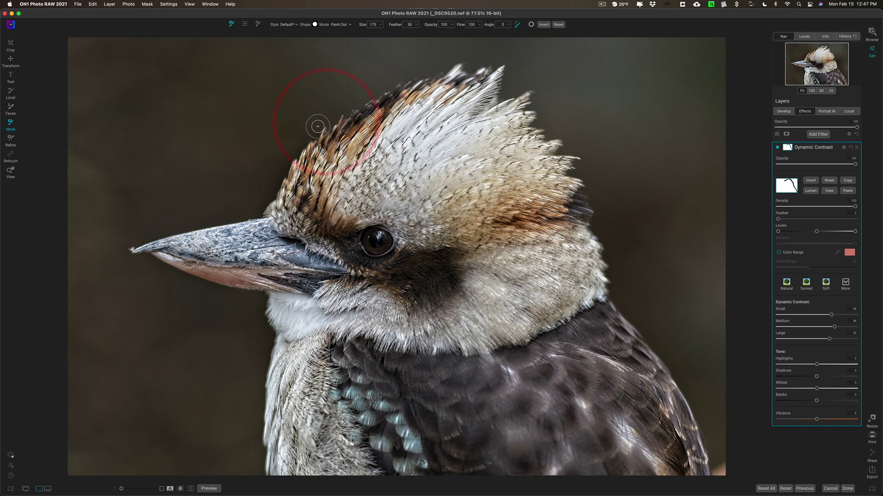
{"action": "left_click", "coordinate": [299, 145]}
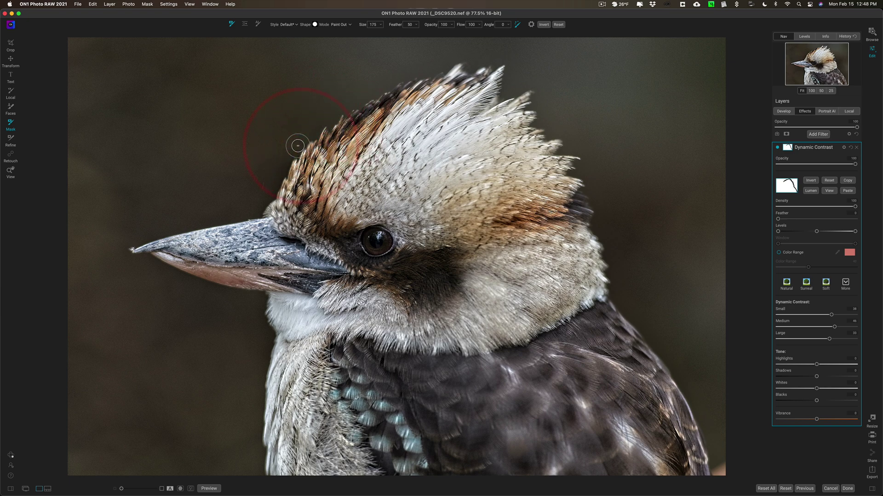
{"action": "left_click", "coordinate": [280, 170]}
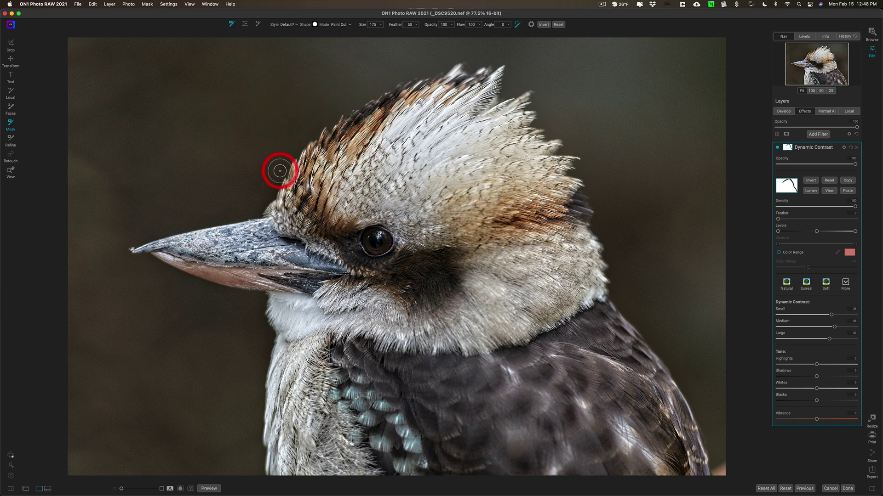
{"action": "left_click", "coordinate": [269, 196]}
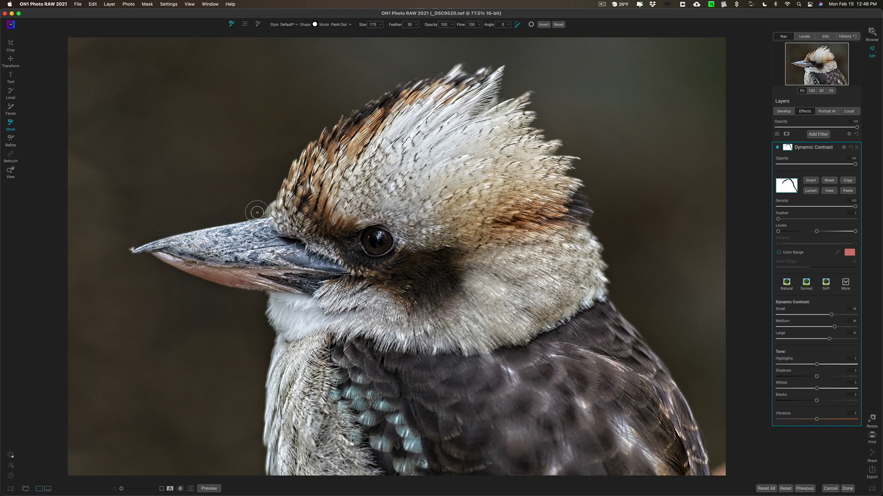
{"action": "left_click", "coordinate": [232, 207]}
{"action": "left_click", "coordinate": [147, 234]}
{"action": "left_click", "coordinate": [126, 250]}
{"action": "left_click", "coordinate": [183, 282]}
{"action": "left_click", "coordinate": [262, 335]}
{"action": "left_click", "coordinate": [256, 375]}
{"action": "left_click", "coordinate": [260, 481]}
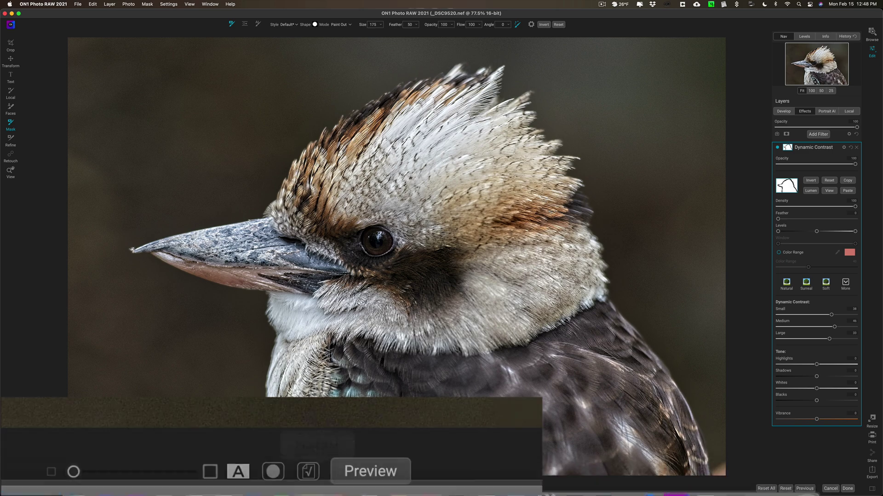
Step: Display the mask over the photo and paint out the leftover spot in the photo's lower-right corner
{"action": "left_click", "coordinate": [273, 471]}
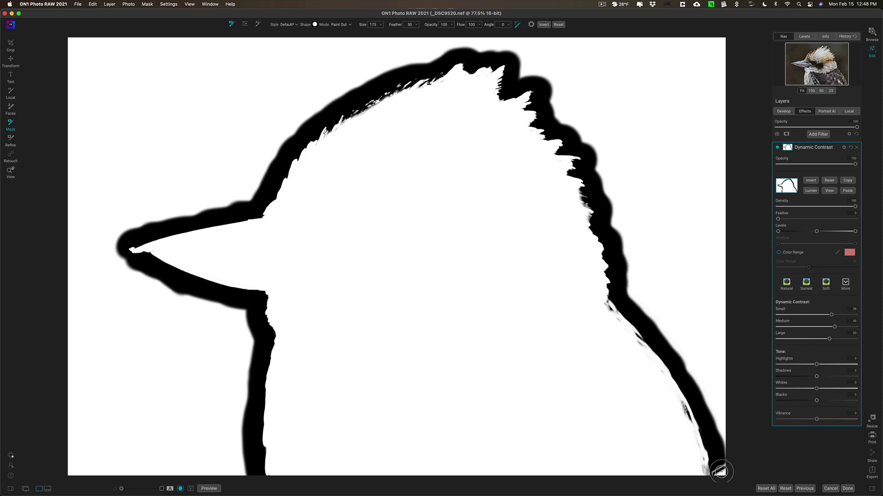
{"action": "mouse_move", "coordinate": [721, 474]}
{"action": "left_mouse_down"}
{"action": "mouse_move", "coordinate": [700, 461]}
{"action": "mouse_move", "coordinate": [724, 474]}
{"action": "mouse_move", "coordinate": [732, 463]}
{"action": "left_mouse_up"}
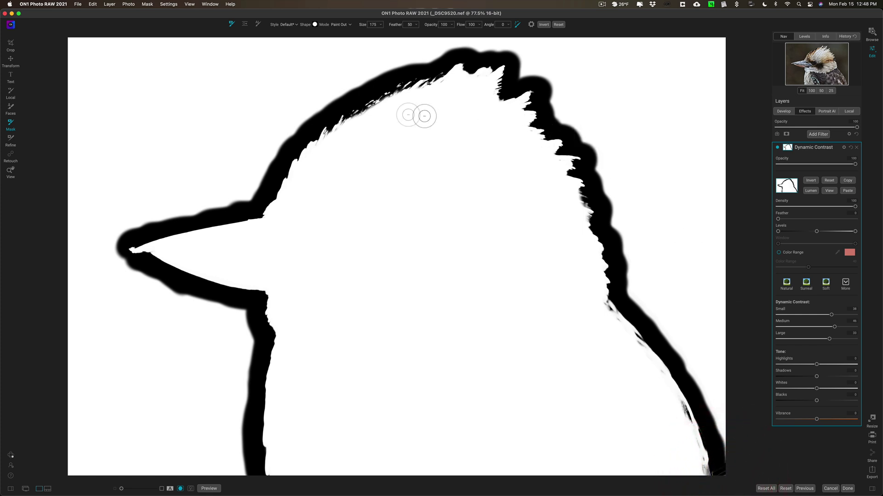
Step: Switch the masking brush to Paint In mode and back to Paint Out
{"action": "left_click", "coordinate": [349, 22]}
{"action": "left_click", "coordinate": [345, 35]}
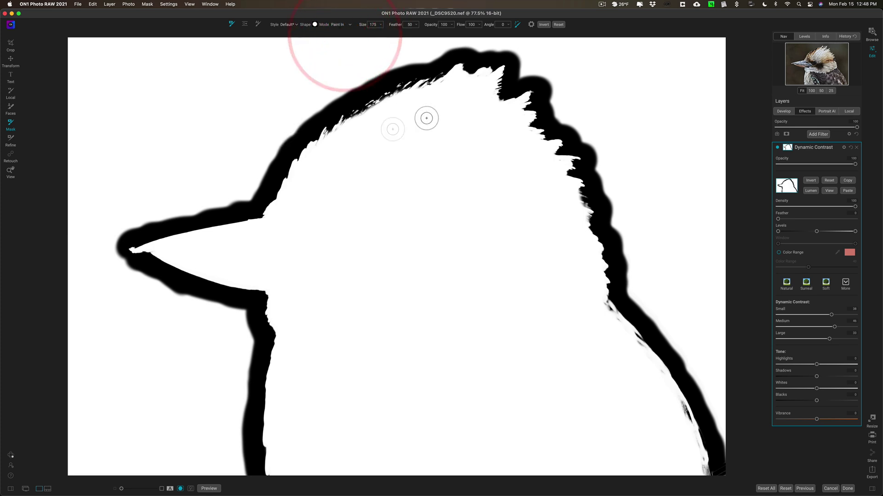
{"action": "left_click", "coordinate": [340, 22]}
{"action": "left_click", "coordinate": [341, 30]}
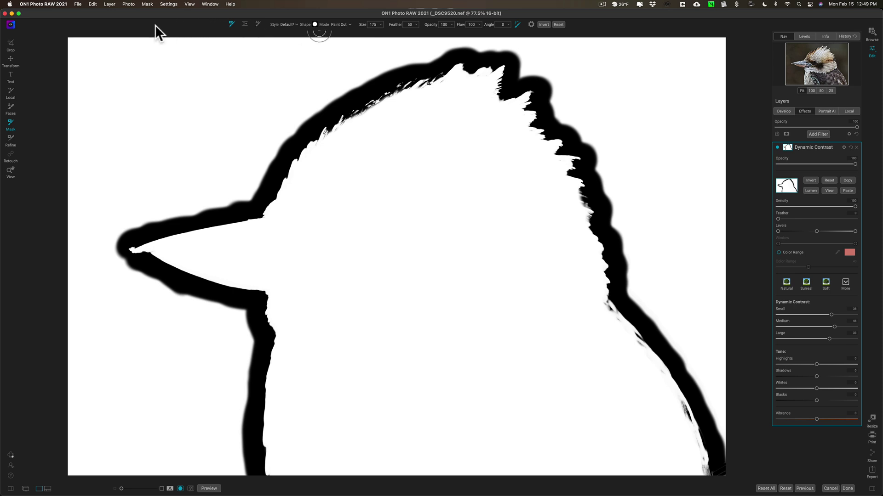
Step: Set the mask view mode to Red Overlay and paint out a small extra background area beside the rear crest
{"action": "left_click", "coordinate": [148, 5]}
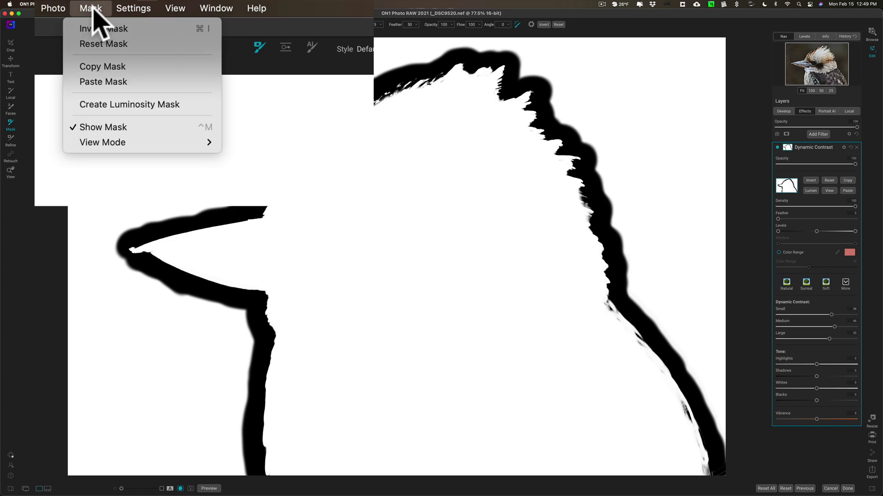
{"action": "mouse_move", "coordinate": [130, 142]}
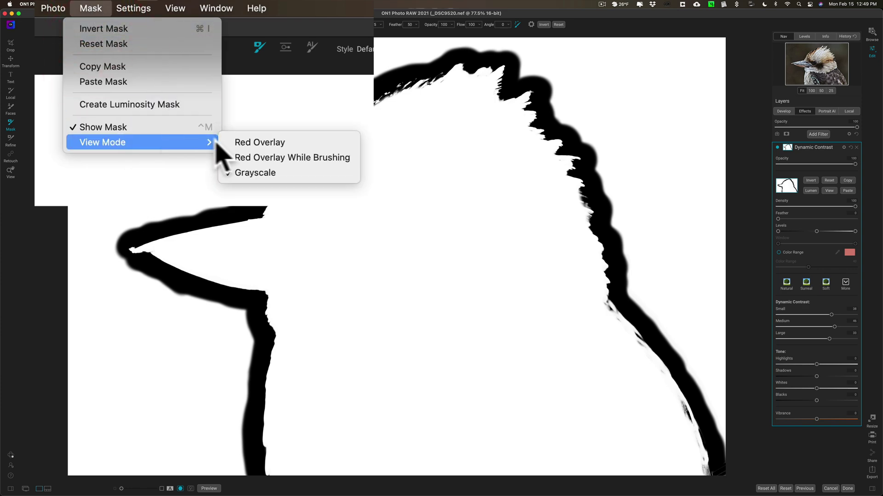
{"action": "left_click", "coordinate": [252, 143]}
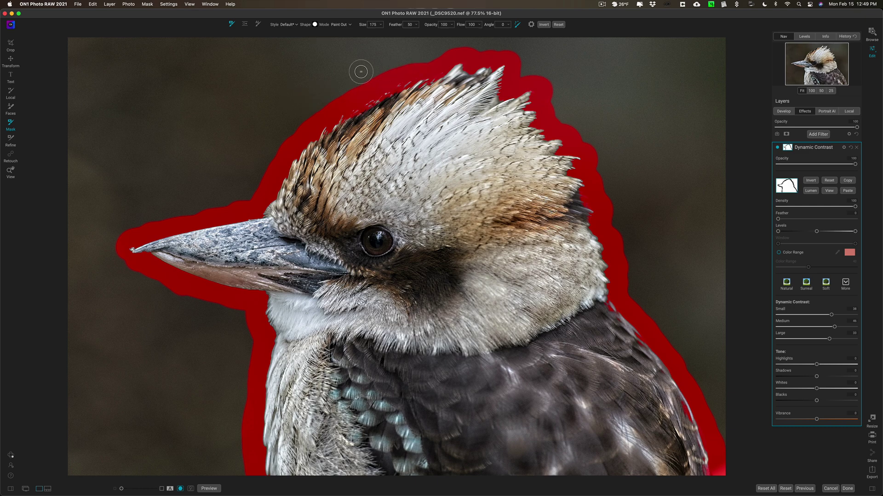
{"action": "left_click_drag", "start_coordinate": [531, 74], "coordinate": [552, 78]}
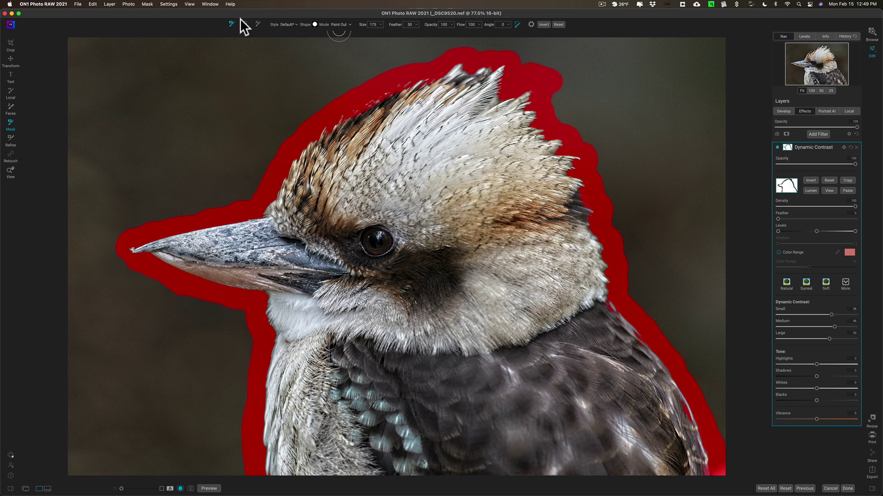
Step: Set the mask view mode to Red Overlay While Brushing and paint out background above the front of the head
{"action": "left_click", "coordinate": [148, 4]}
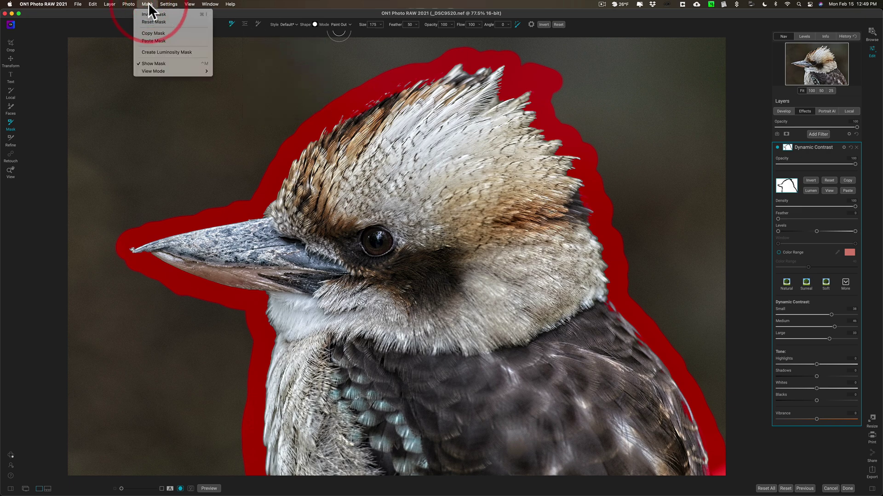
{"action": "mouse_move", "coordinate": [175, 70]}
{"action": "left_click", "coordinate": [226, 78]}
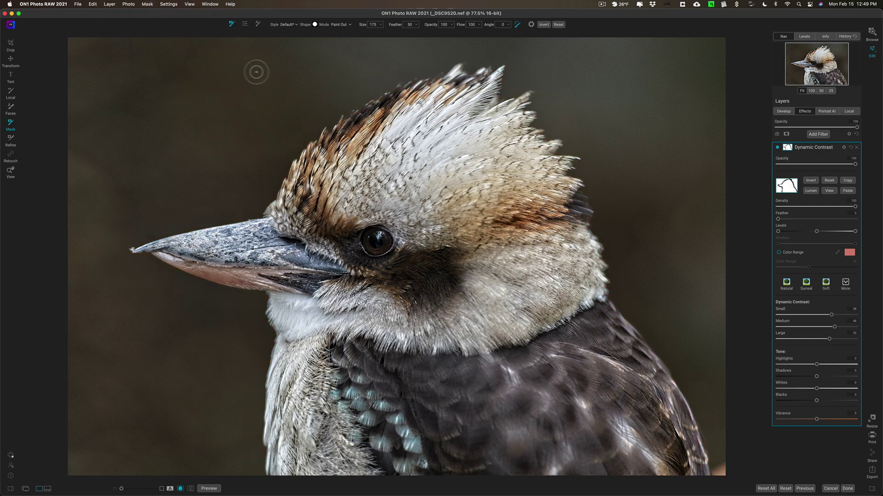
{"action": "mouse_move", "coordinate": [365, 73]}
{"action": "left_mouse_down"}
{"action": "mouse_move", "coordinate": [336, 75]}
{"action": "mouse_move", "coordinate": [346, 80]}
{"action": "mouse_move", "coordinate": [328, 95]}
{"action": "mouse_move", "coordinate": [317, 89]}
{"action": "mouse_move", "coordinate": [308, 107]}
{"action": "left_mouse_up"}
Step: Turn off Perfect Brush and set the mask view mode to Grayscale
{"action": "left_click", "coordinate": [518, 24]}
{"action": "left_click", "coordinate": [146, 5]}
{"action": "mouse_move", "coordinate": [167, 70]}
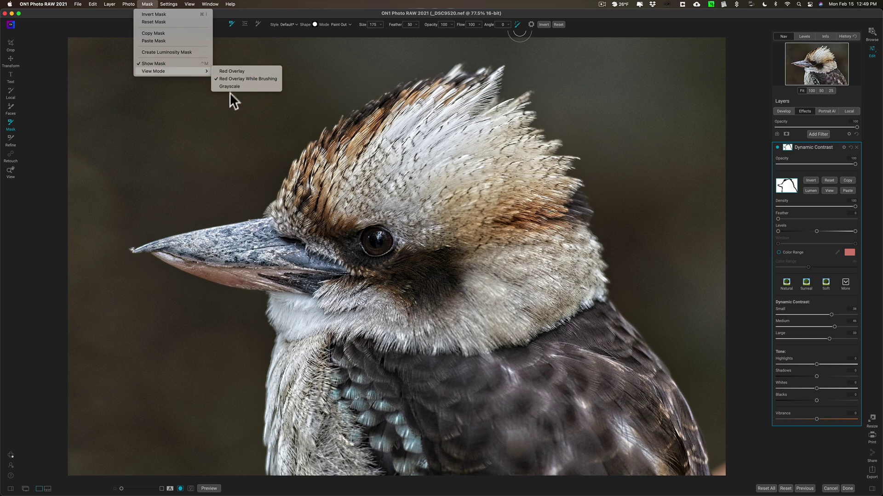
{"action": "left_click", "coordinate": [233, 86]}
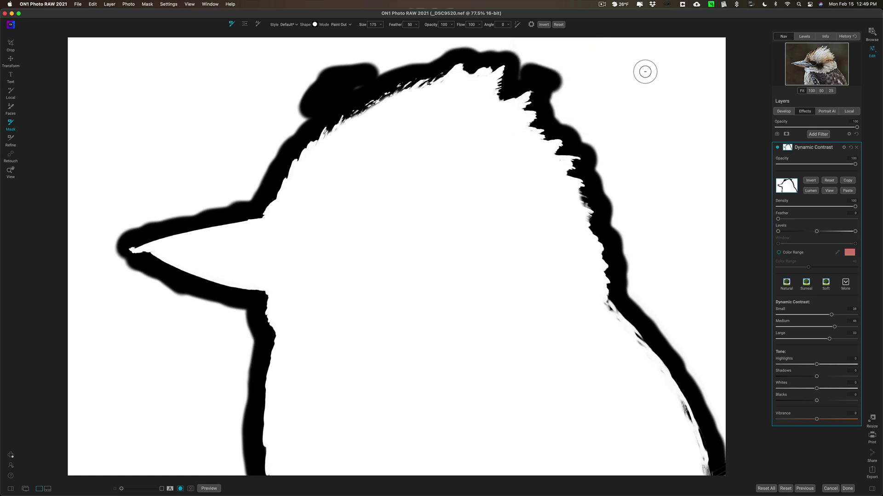
Step: Enlarge the masking brush to size 700 and paint out the background behind the bird's crest
{"action": "key", "text": "bracketright"}
{"action": "key", "text": "bracketright"}
{"action": "key", "text": "bracketright"}
{"action": "key", "text": "bracketright"}
{"action": "key", "text": "bracketright"}
{"action": "key", "text": "bracketright"}
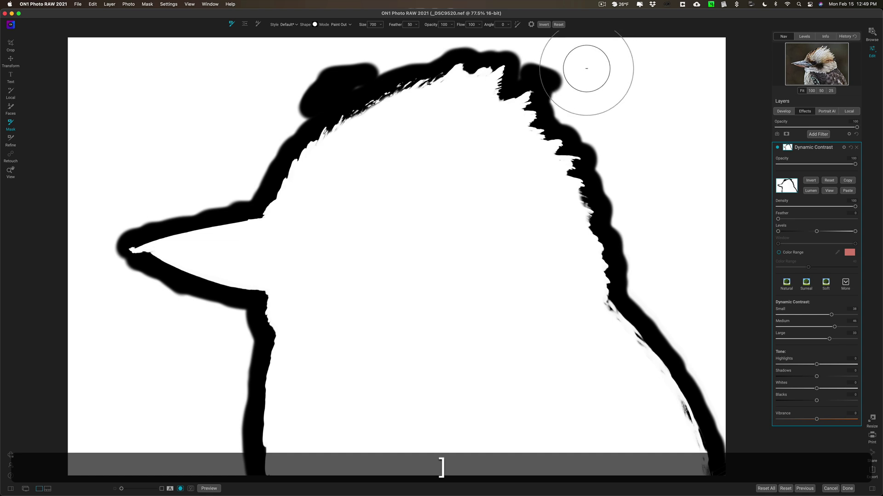
{"action": "left_click", "coordinate": [589, 92]}
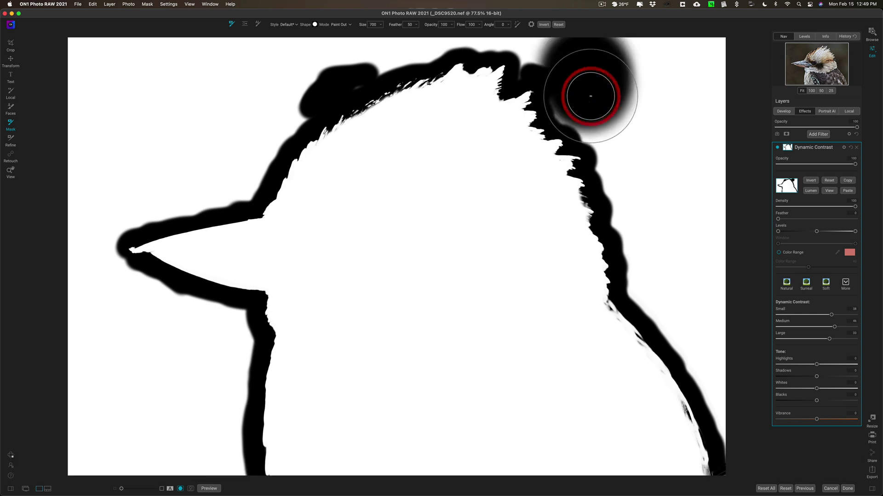
Step: Reduce the masking brush to size 400, paint out all remaining white background around the bird, and hide the mask view
{"action": "key", "text": "bracketleft"}
{"action": "key", "text": "bracketleft"}
{"action": "key", "text": "bracketleft"}
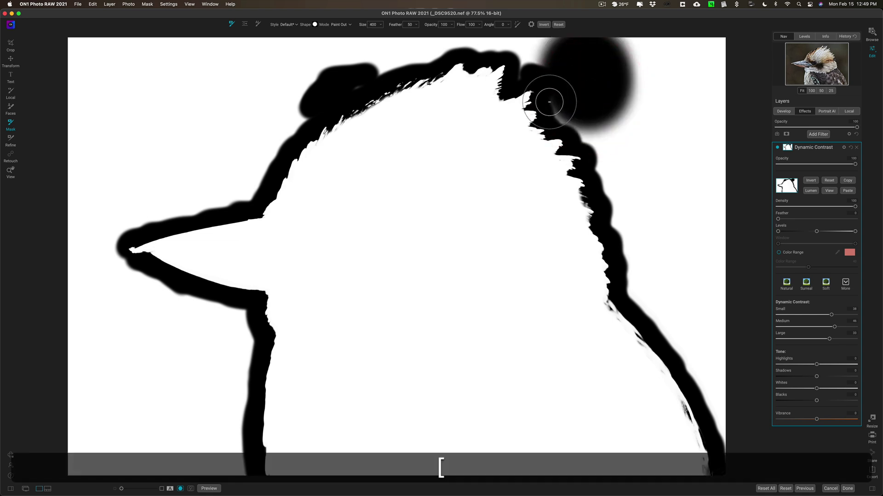
{"action": "mouse_move", "coordinate": [564, 111]}
{"action": "left_mouse_down"}
{"action": "mouse_move", "coordinate": [610, 151]}
{"action": "mouse_move", "coordinate": [648, 269]}
{"action": "mouse_move", "coordinate": [642, 291]}
{"action": "mouse_move", "coordinate": [694, 337]}
{"action": "mouse_move", "coordinate": [725, 416]}
{"action": "left_mouse_up"}
{"action": "mouse_move", "coordinate": [730, 442]}
{"action": "left_mouse_down"}
{"action": "mouse_move", "coordinate": [715, 48]}
{"action": "mouse_move", "coordinate": [617, 43]}
{"action": "mouse_move", "coordinate": [651, 71]}
{"action": "mouse_move", "coordinate": [652, 83]}
{"action": "mouse_move", "coordinate": [633, 89]}
{"action": "mouse_move", "coordinate": [700, 62]}
{"action": "mouse_move", "coordinate": [675, 116]}
{"action": "mouse_move", "coordinate": [700, 282]}
{"action": "mouse_move", "coordinate": [620, 97]}
{"action": "mouse_move", "coordinate": [571, 60]}
{"action": "mouse_move", "coordinate": [530, 56]}
{"action": "mouse_move", "coordinate": [517, 37]}
{"action": "mouse_move", "coordinate": [406, 36]}
{"action": "mouse_move", "coordinate": [376, 44]}
{"action": "mouse_move", "coordinate": [308, 95]}
{"action": "mouse_move", "coordinate": [396, 46]}
{"action": "left_mouse_up"}
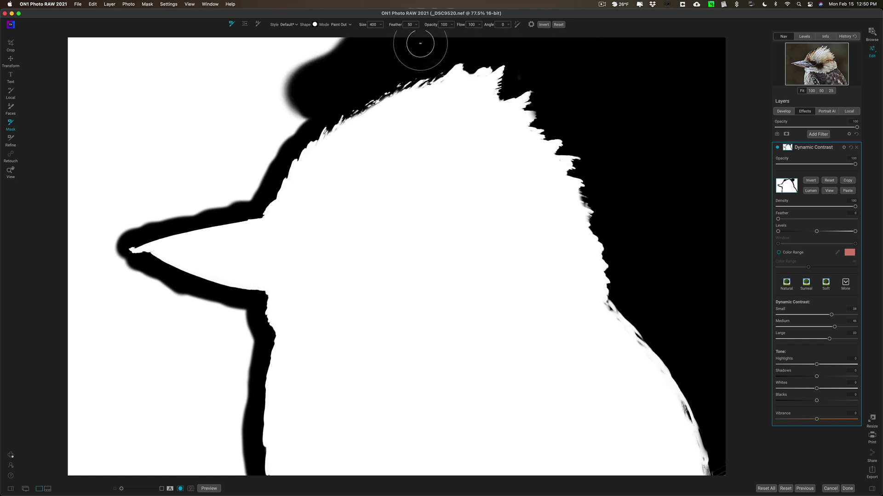
{"action": "mouse_move", "coordinate": [313, 54]}
{"action": "left_mouse_down"}
{"action": "mouse_move", "coordinate": [175, 24]}
{"action": "mouse_move", "coordinate": [86, 24]}
{"action": "mouse_move", "coordinate": [57, 38]}
{"action": "mouse_move", "coordinate": [287, 79]}
{"action": "mouse_move", "coordinate": [258, 86]}
{"action": "mouse_move", "coordinate": [61, 58]}
{"action": "mouse_move", "coordinate": [162, 121]}
{"action": "mouse_move", "coordinate": [263, 104]}
{"action": "mouse_move", "coordinate": [288, 108]}
{"action": "mouse_move", "coordinate": [240, 188]}
{"action": "mouse_move", "coordinate": [172, 192]}
{"action": "mouse_move", "coordinate": [141, 210]}
{"action": "mouse_move", "coordinate": [194, 184]}
{"action": "mouse_move", "coordinate": [226, 151]}
{"action": "mouse_move", "coordinate": [212, 139]}
{"action": "mouse_move", "coordinate": [134, 169]}
{"action": "mouse_move", "coordinate": [101, 133]}
{"action": "mouse_move", "coordinate": [56, 117]}
{"action": "mouse_move", "coordinate": [87, 209]}
{"action": "mouse_move", "coordinate": [95, 185]}
{"action": "mouse_move", "coordinate": [97, 236]}
{"action": "mouse_move", "coordinate": [73, 305]}
{"action": "mouse_move", "coordinate": [64, 383]}
{"action": "mouse_move", "coordinate": [71, 468]}
{"action": "mouse_move", "coordinate": [231, 464]}
{"action": "mouse_move", "coordinate": [226, 361]}
{"action": "mouse_move", "coordinate": [237, 326]}
{"action": "mouse_move", "coordinate": [116, 277]}
{"action": "mouse_move", "coordinate": [104, 429]}
{"action": "mouse_move", "coordinate": [136, 436]}
{"action": "mouse_move", "coordinate": [186, 426]}
{"action": "mouse_move", "coordinate": [184, 344]}
{"action": "mouse_move", "coordinate": [137, 359]}
{"action": "mouse_move", "coordinate": [167, 398]}
{"action": "mouse_move", "coordinate": [242, 374]}
{"action": "mouse_move", "coordinate": [228, 360]}
{"action": "mouse_move", "coordinate": [178, 345]}
{"action": "left_mouse_up"}
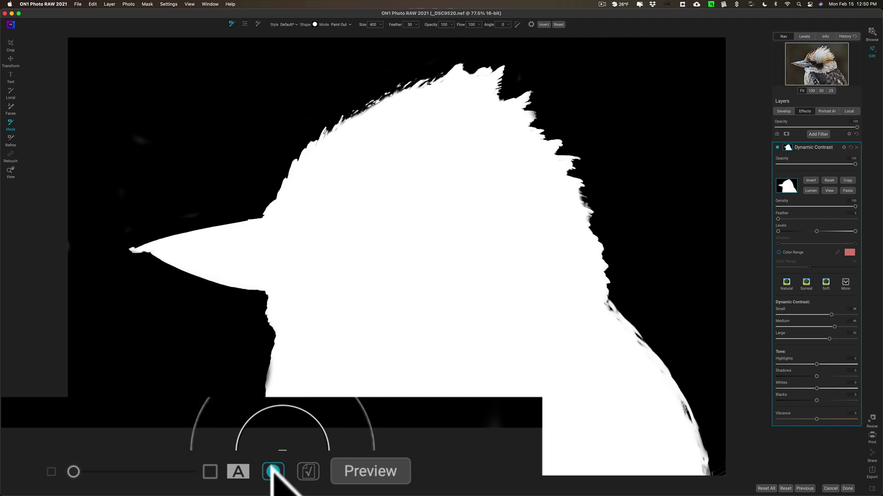
{"action": "left_click", "coordinate": [273, 472]}
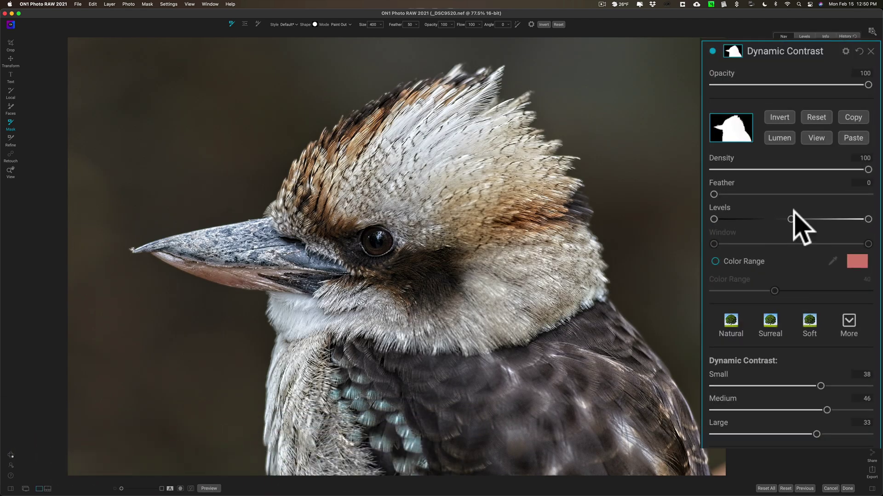
Step: Push the Small, Medium and Large sliders of Dynamic Contrast to 100 to exaggerate the masked effect
{"action": "left_click_drag", "start_coordinate": [821, 386], "coordinate": [876, 387]}
{"action": "left_click_drag", "start_coordinate": [821, 410], "coordinate": [871, 410]}
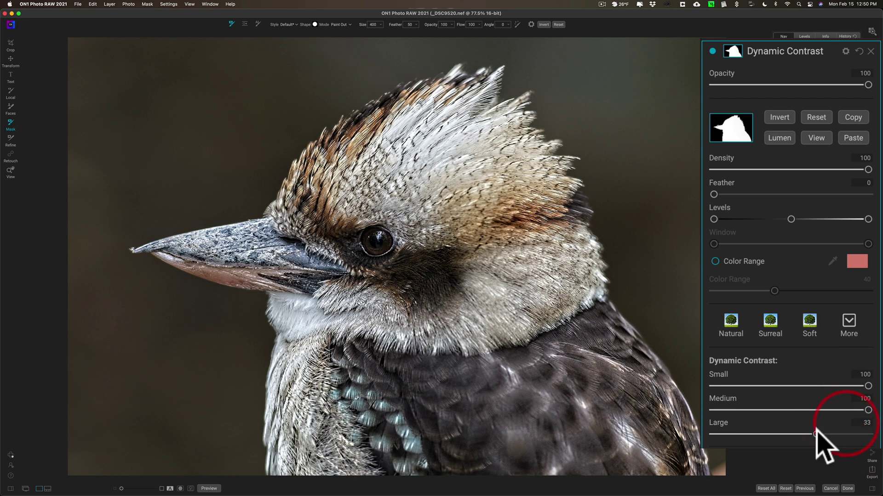
{"action": "left_click_drag", "start_coordinate": [817, 434], "coordinate": [873, 435]}
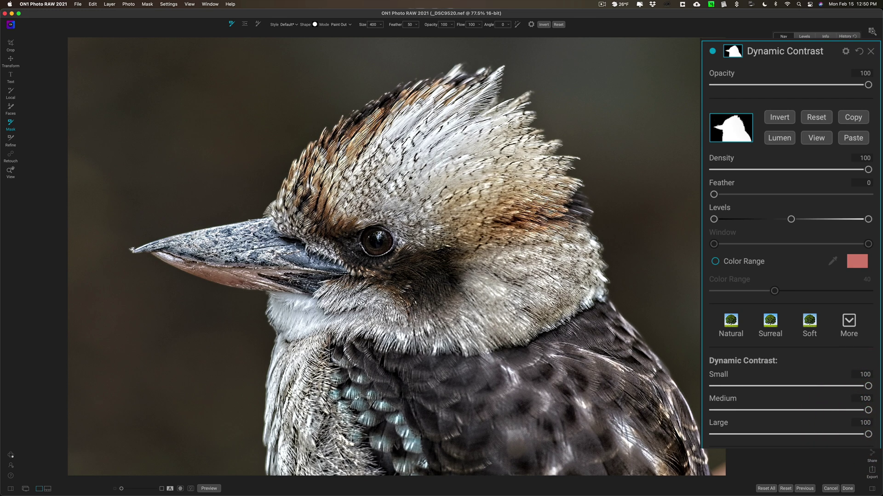
Step: Apply the Natural preset to Dynamic Contrast with Small at 35, and compare the photo with the filter off and on
{"action": "left_click", "coordinate": [724, 327]}
{"action": "left_click_drag", "start_coordinate": [792, 386], "coordinate": [818, 386]}
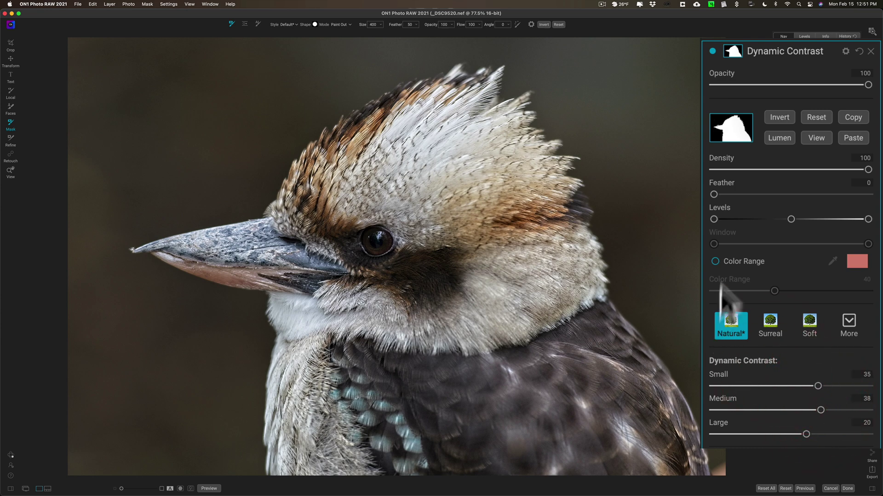
{"action": "left_click", "coordinate": [778, 148]}
{"action": "left_click", "coordinate": [778, 148]}
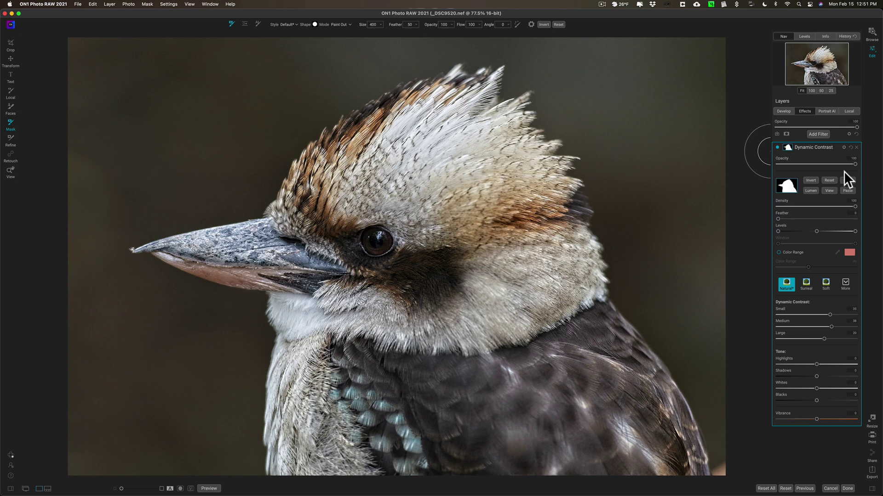
Step: Add a Color Enhancer filter and raise its Saturation to 16
{"action": "left_click", "coordinate": [10, 171]}
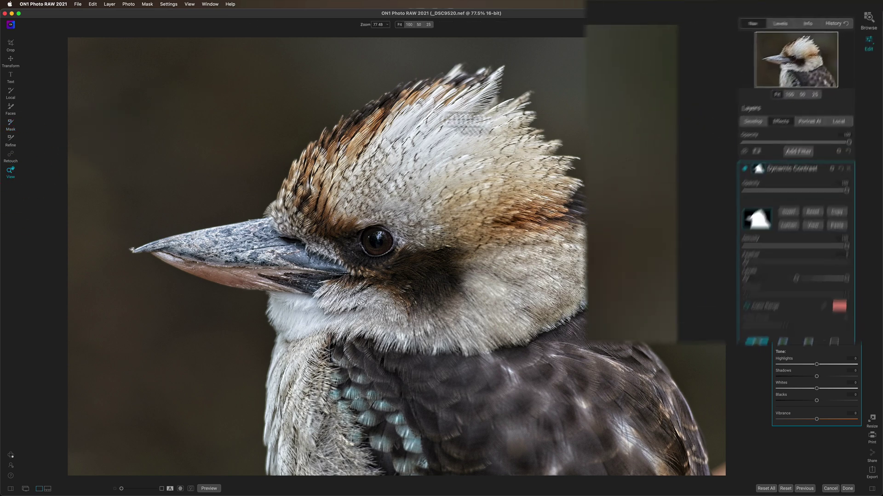
{"action": "left_click", "coordinate": [819, 134]}
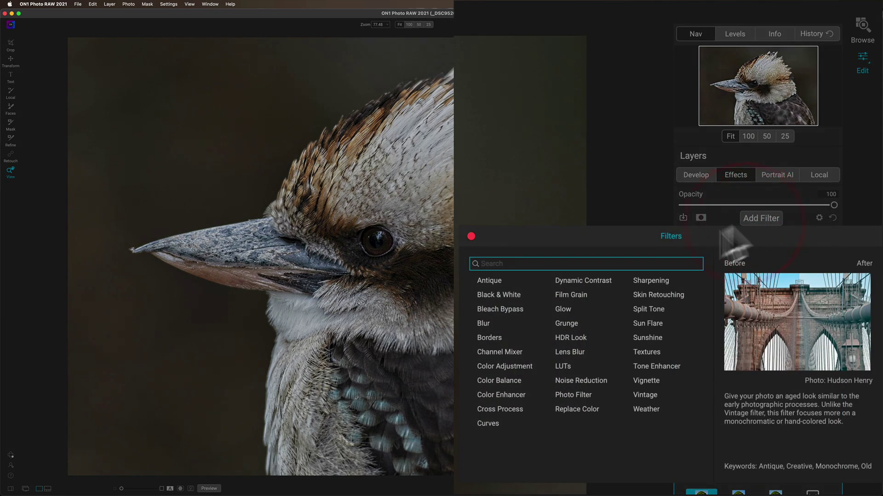
{"action": "left_click", "coordinate": [510, 395]}
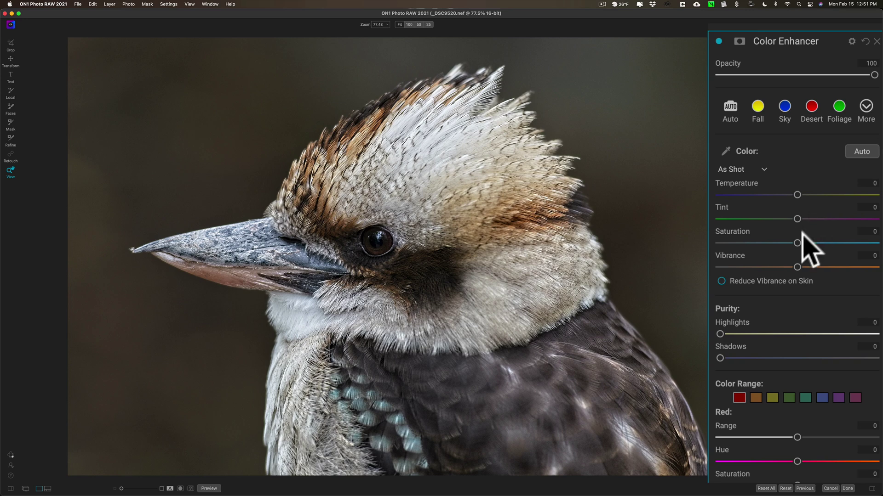
{"action": "left_click_drag", "start_coordinate": [801, 243], "coordinate": [824, 243]}
Step: Show the Color Enhancer's masking options, copy the bird mask from Dynamic Contrast, and return to the Color Enhancer settings
{"action": "left_click", "coordinate": [739, 42]}
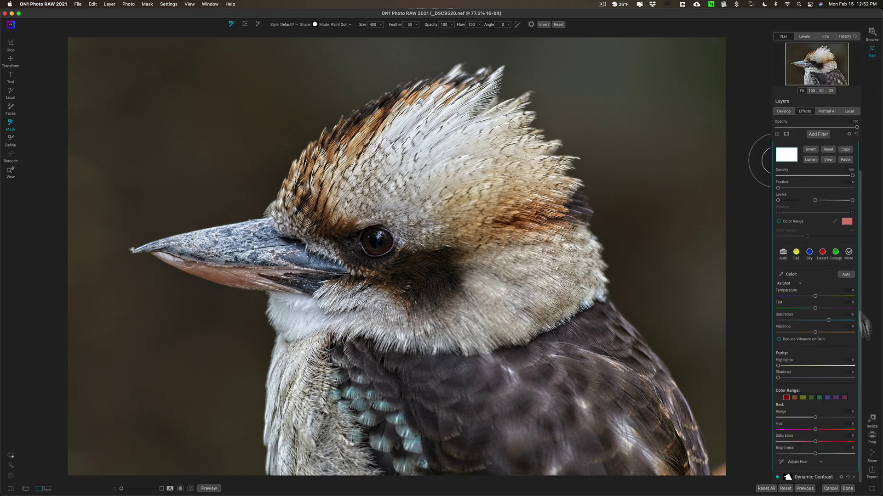
{"action": "left_click", "coordinate": [823, 476]}
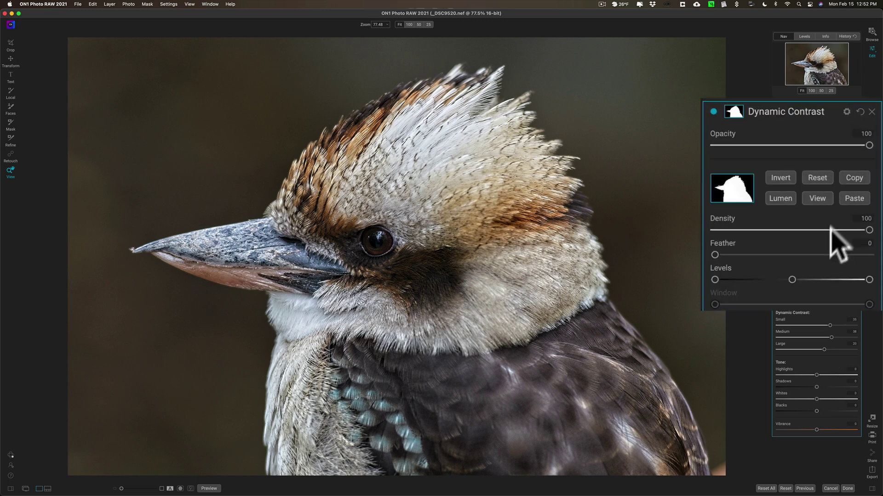
{"action": "left_click", "coordinate": [848, 191]}
{"action": "left_click", "coordinate": [815, 144]}
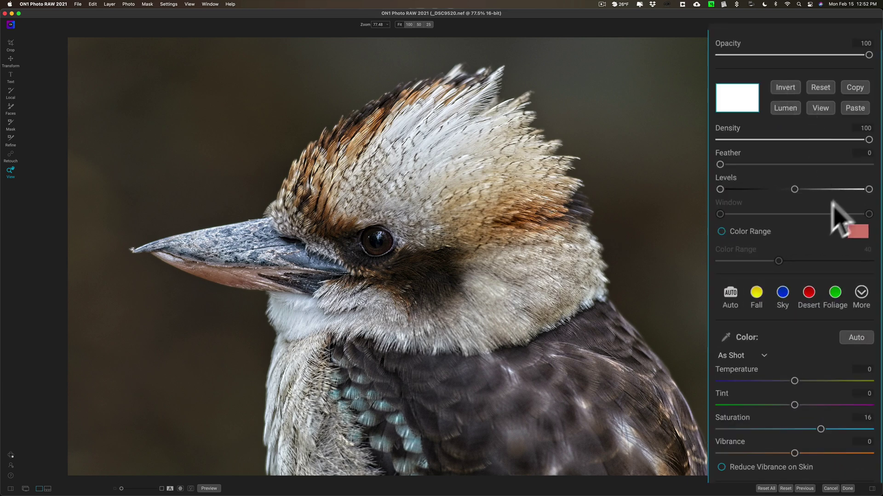
Step: Exaggerate the Color Enhancer's Saturation and Vibrance to 100 and paste the copied bird mask into the filter
{"action": "left_click_drag", "start_coordinate": [820, 429], "coordinate": [871, 429]}
{"action": "left_click_drag", "start_coordinate": [803, 453], "coordinate": [870, 454]}
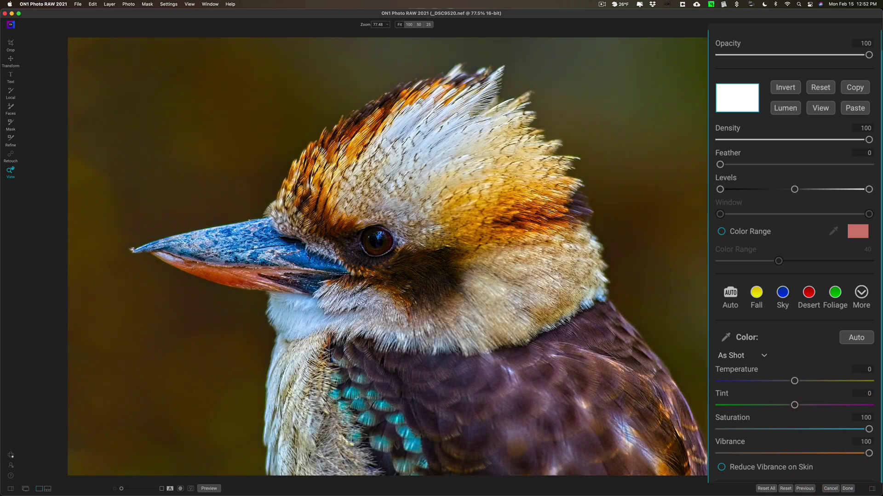
{"action": "left_click", "coordinate": [854, 109]}
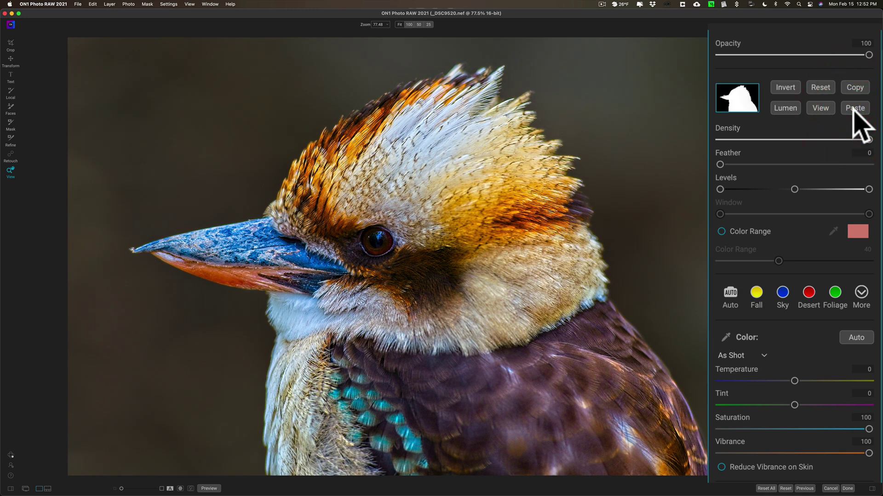
Step: Set the masked Color Enhancer's Saturation to 17 and reset its Vibrance to 0
{"action": "left_click_drag", "start_coordinate": [868, 430], "coordinate": [747, 453]}
{"action": "double_click", "coordinate": [740, 452]}
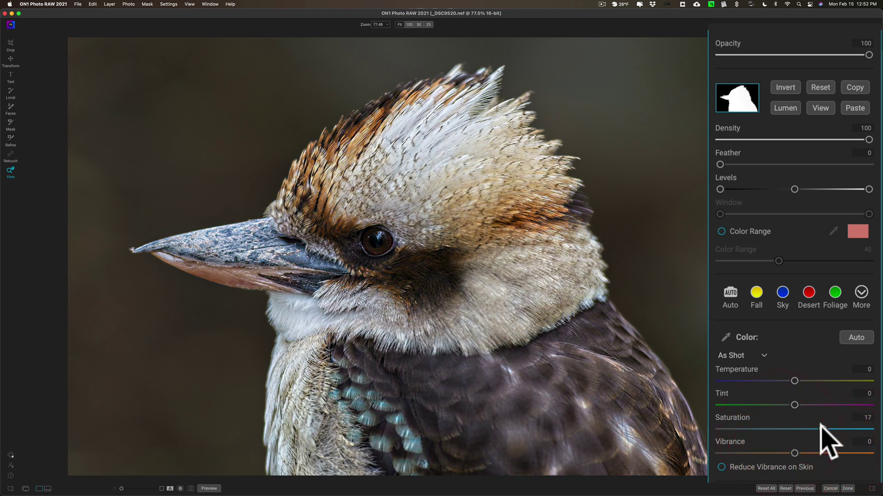
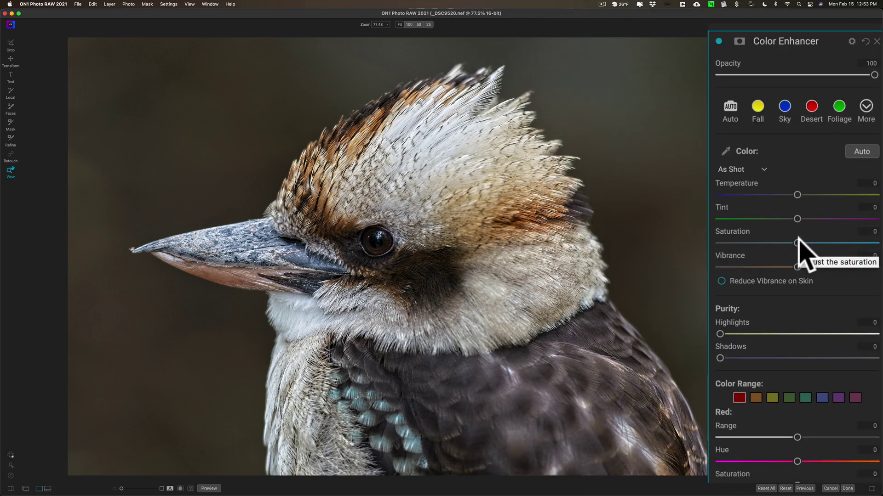
Step: Set the second Color Enhancer's Saturation to -100 and paste in the copied bird mask, inverted to target the background
{"action": "left_click_drag", "start_coordinate": [799, 241], "coordinate": [713, 248]}
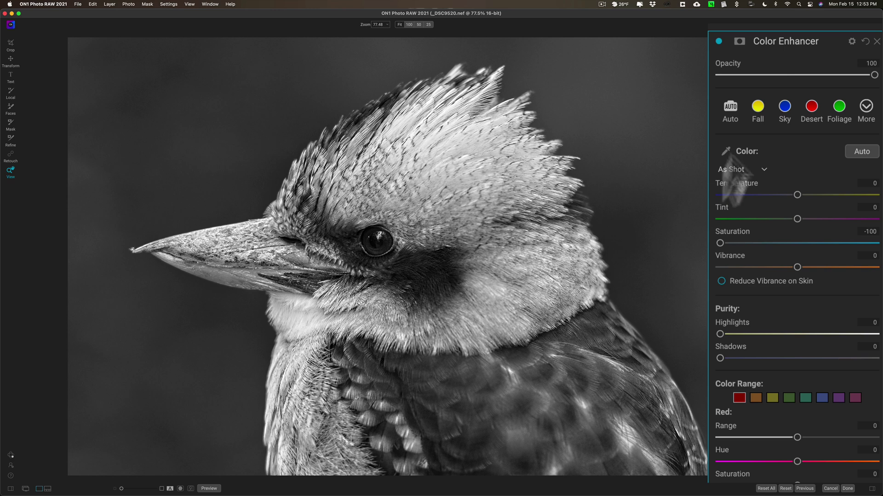
{"action": "left_click", "coordinate": [739, 41]}
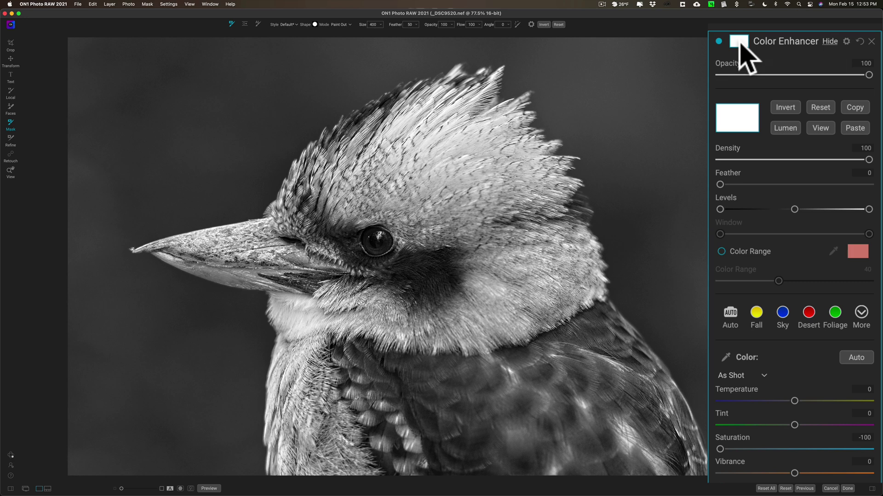
{"action": "left_click", "coordinate": [855, 128]}
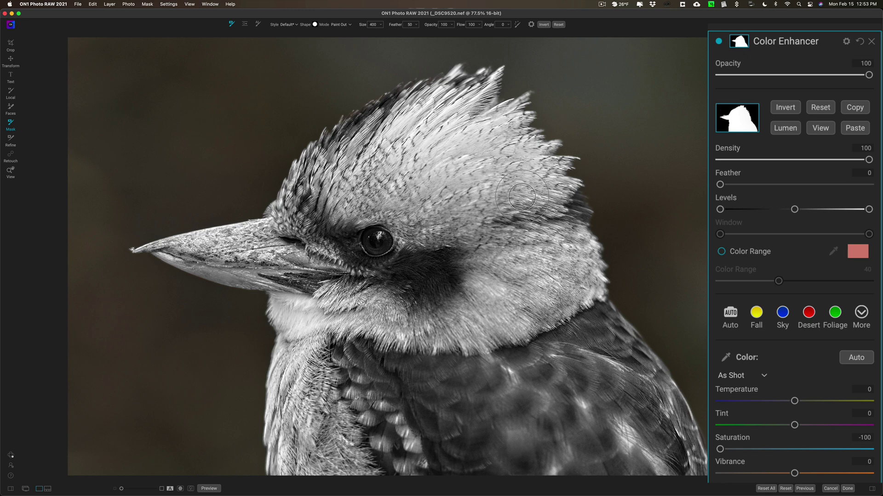
{"action": "left_click", "coordinate": [783, 105]}
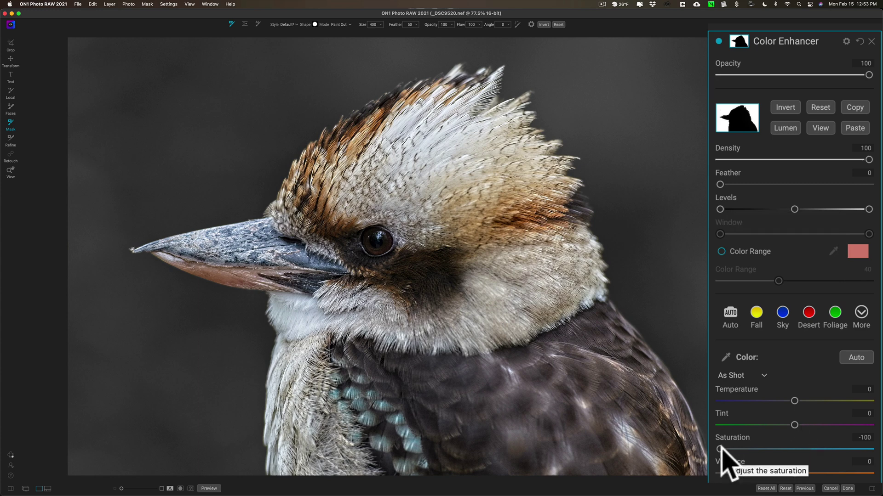
Step: Set the background Color Enhancer's Saturation to -17 and collapse the filter
{"action": "left_click_drag", "start_coordinate": [721, 449], "coordinate": [767, 449]}
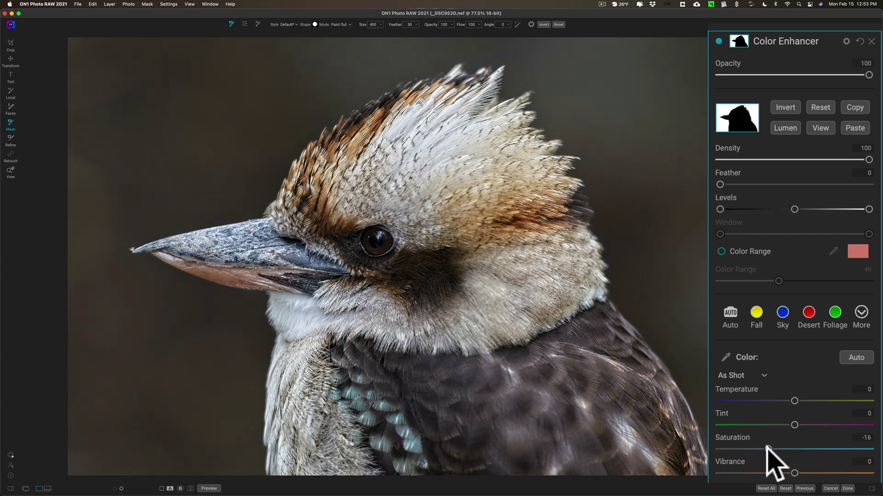
{"action": "left_click", "coordinate": [767, 449]}
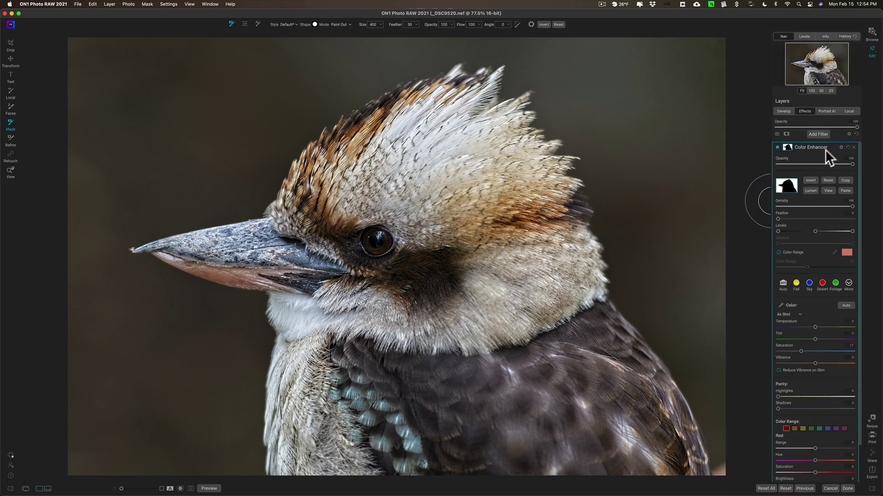
{"action": "left_click", "coordinate": [815, 146]}
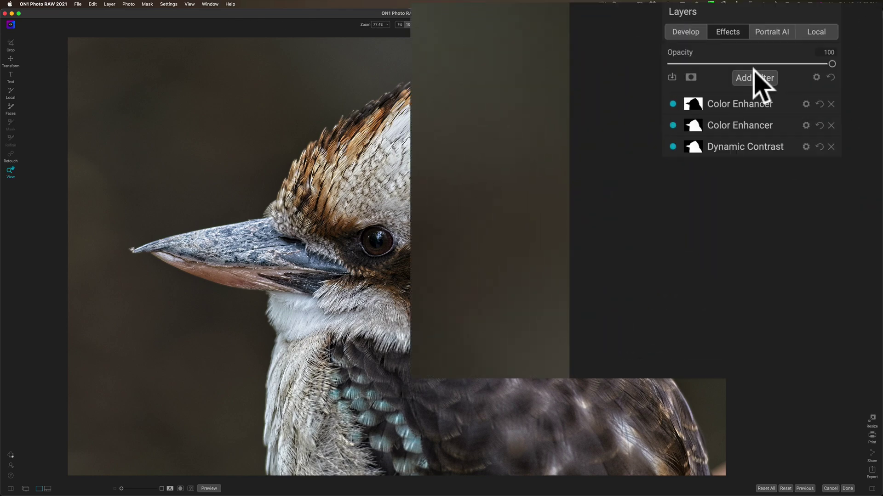
Step: Add a Tone Enhancer filter and raise its Exposure to 1.15
{"action": "left_click", "coordinate": [818, 133]}
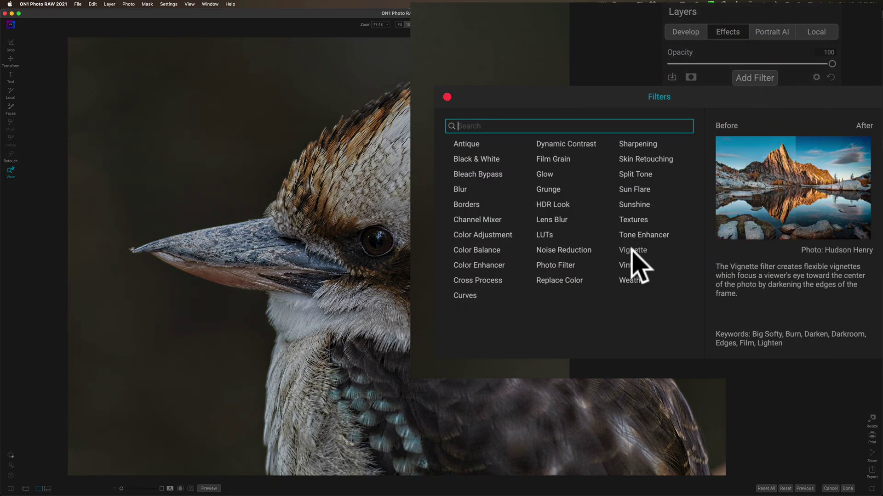
{"action": "left_click", "coordinate": [644, 235]}
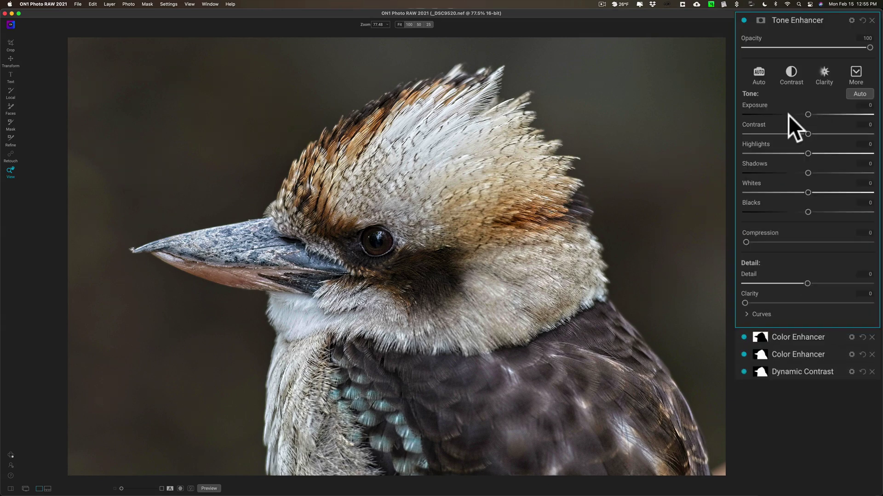
{"action": "left_click_drag", "start_coordinate": [806, 114], "coordinate": [821, 114]}
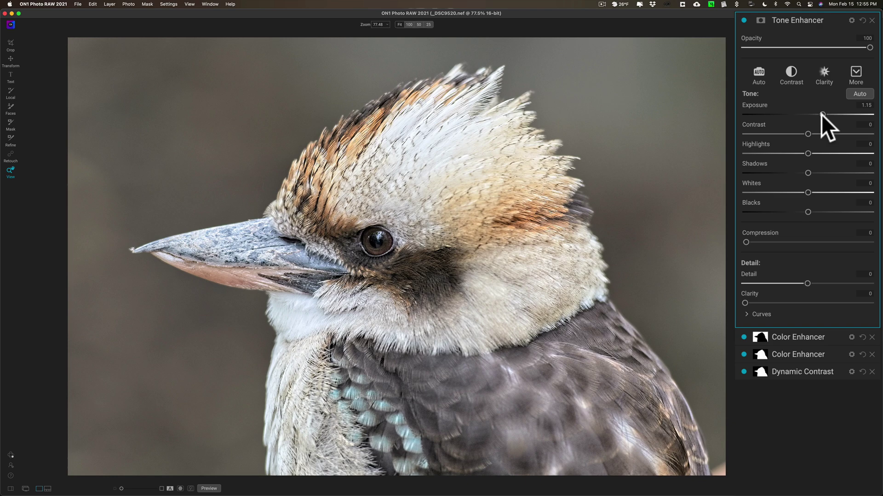
Step: Invert the Tone Enhancer's mask to black and set the masking brush to Paint In
{"action": "left_click", "coordinate": [760, 21]}
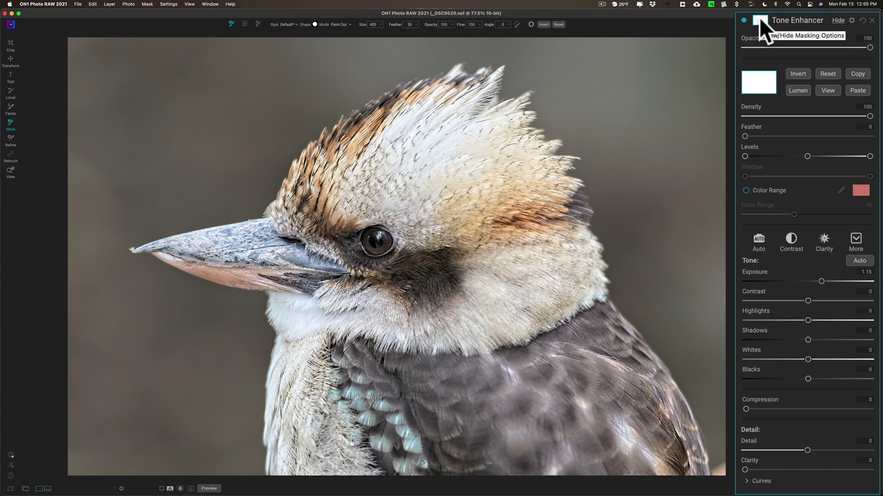
{"action": "left_click", "coordinate": [799, 74]}
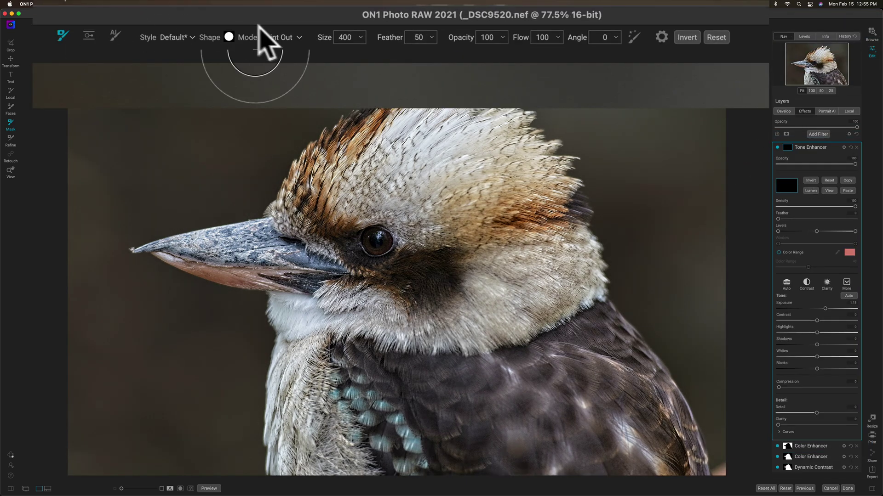
{"action": "left_click", "coordinate": [278, 37]}
{"action": "left_click", "coordinate": [283, 67]}
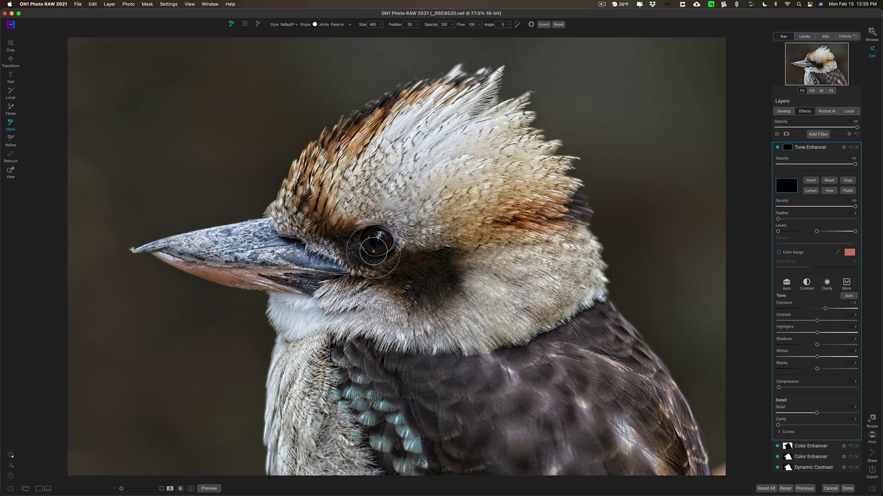
Step: Reduce the masking brush to size 60 and paint the Tone Enhancer effect in over the bird's eye
{"action": "key", "text": "bracketleft"}
{"action": "key", "text": "bracketleft"}
{"action": "key", "text": "bracketleft"}
{"action": "key", "text": "bracketleft"}
{"action": "key", "text": "bracketleft"}
{"action": "key", "text": "bracketleft"}
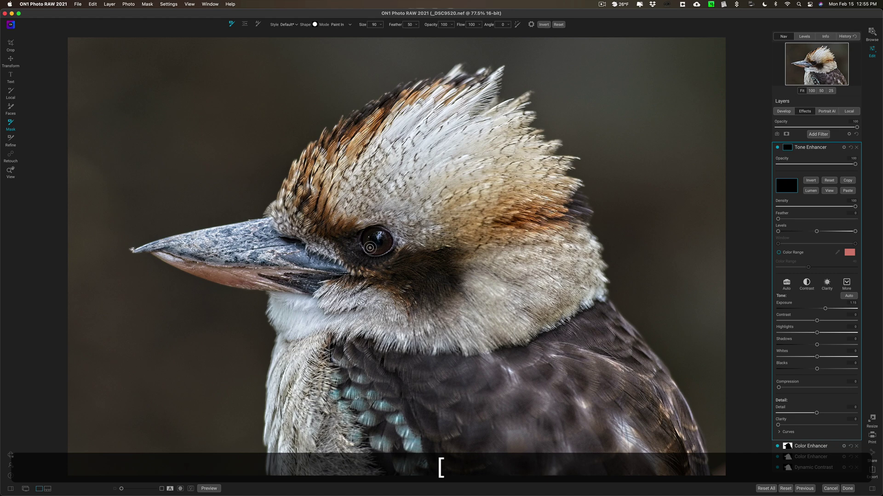
{"action": "key", "text": "bracketleft"}
{"action": "key", "text": "bracketleft"}
{"action": "key", "text": "bracketleft"}
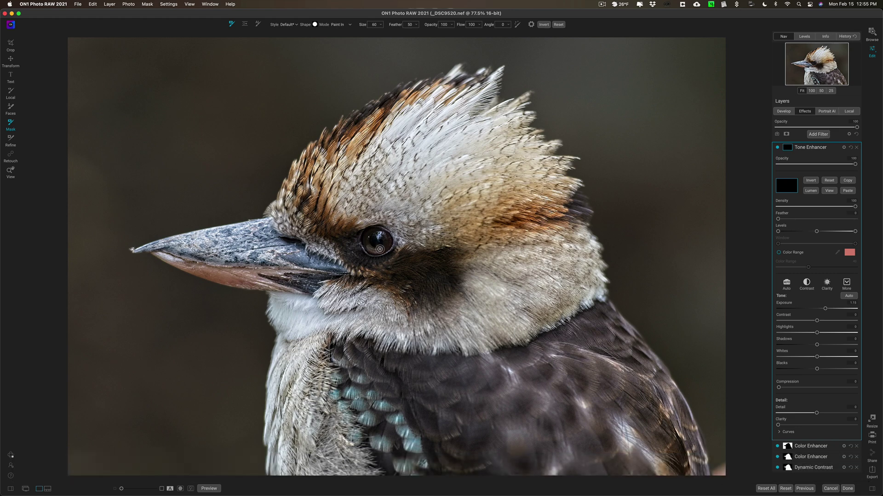
{"action": "mouse_move", "coordinate": [380, 249]}
{"action": "left_mouse_down"}
{"action": "mouse_move", "coordinate": [382, 233]}
{"action": "mouse_move", "coordinate": [370, 233]}
{"action": "mouse_move", "coordinate": [366, 246]}
{"action": "mouse_move", "coordinate": [381, 251]}
{"action": "mouse_move", "coordinate": [388, 241]}
{"action": "mouse_move", "coordinate": [375, 233]}
{"action": "mouse_move", "coordinate": [371, 248]}
{"action": "left_mouse_up"}
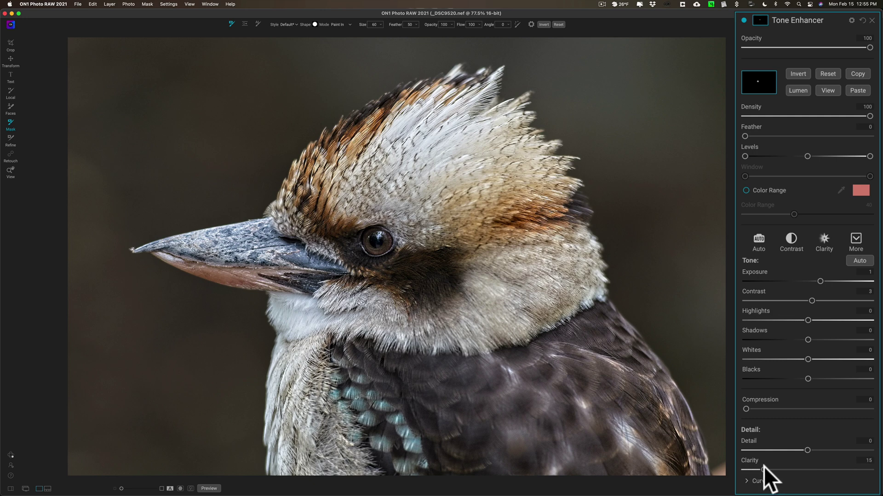
Step: Raise the Tone Enhancer's Clarity to 28
{"action": "left_click_drag", "start_coordinate": [763, 469], "coordinate": [776, 469]}
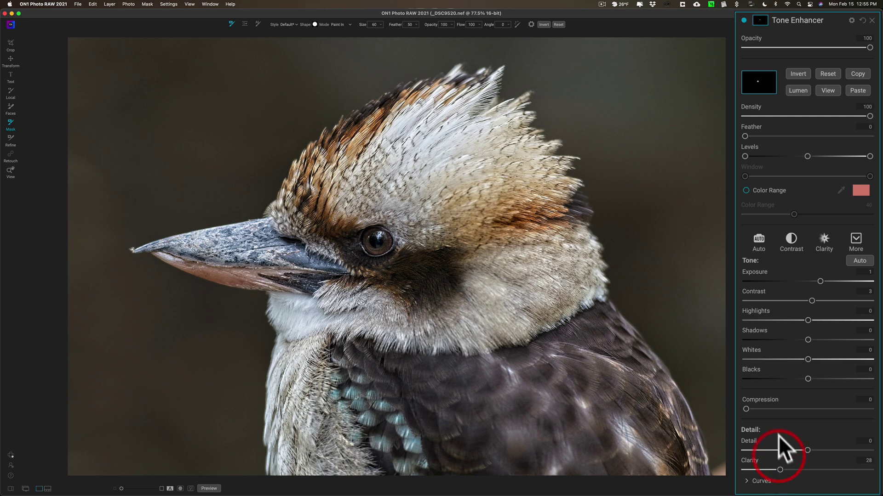